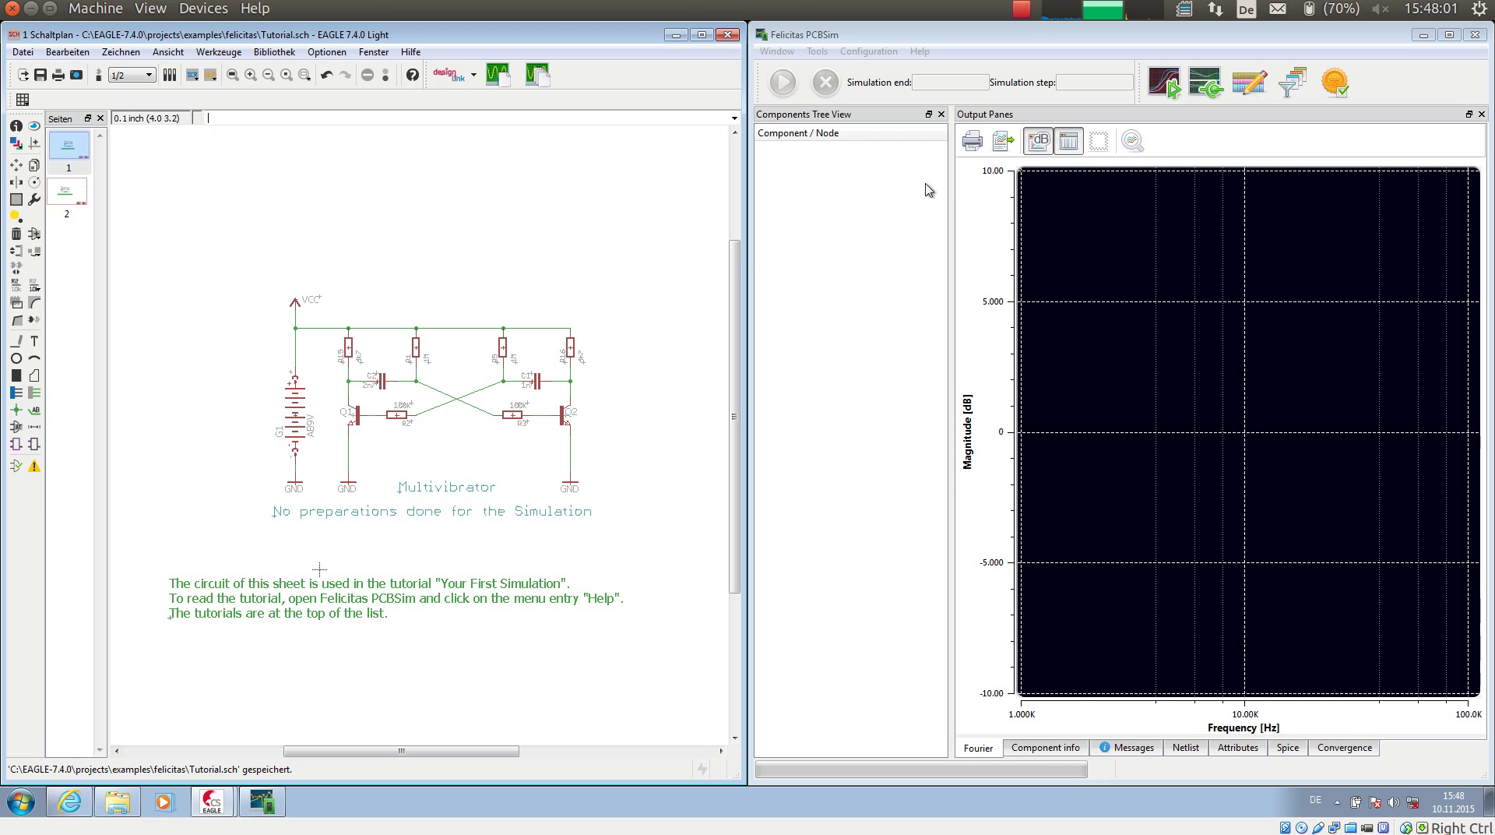
Bring Felicitas PCBSim to the front and open its Help menu
{"action": "left_click", "coordinate": [868, 27]}
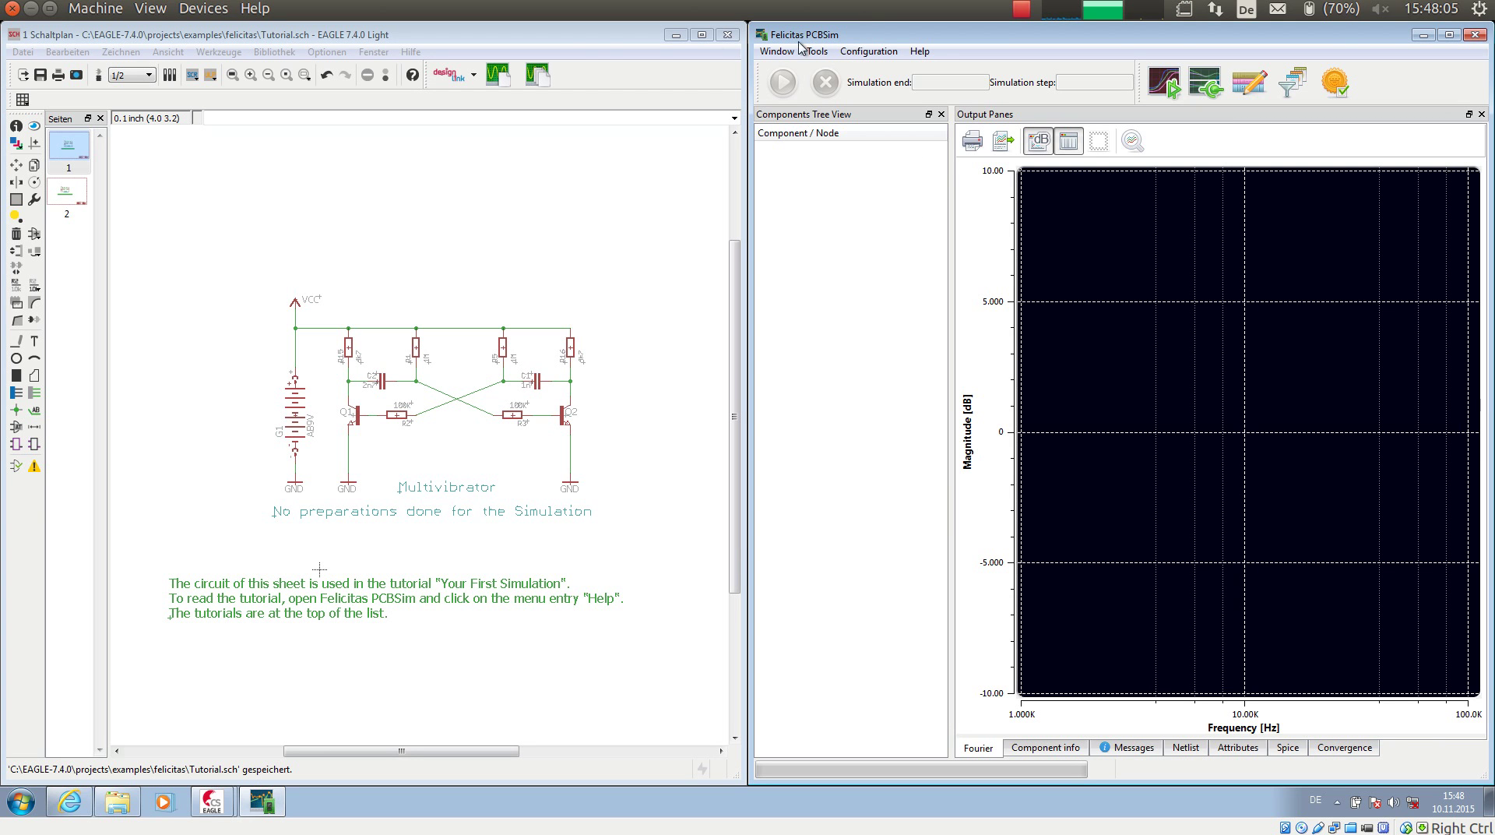
{"action": "left_click", "coordinate": [565, 41]}
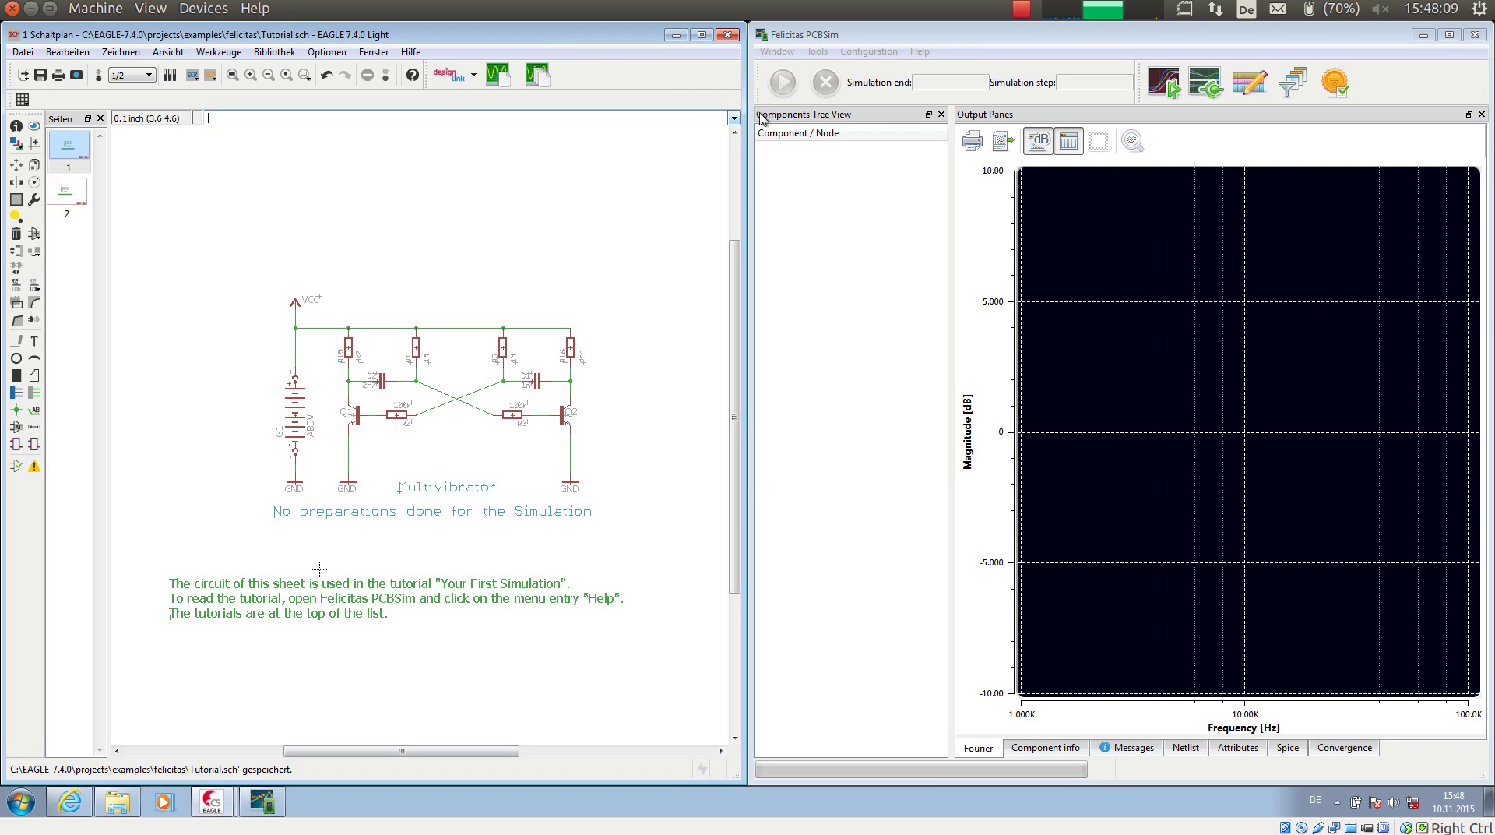
{"action": "left_click", "coordinate": [947, 40]}
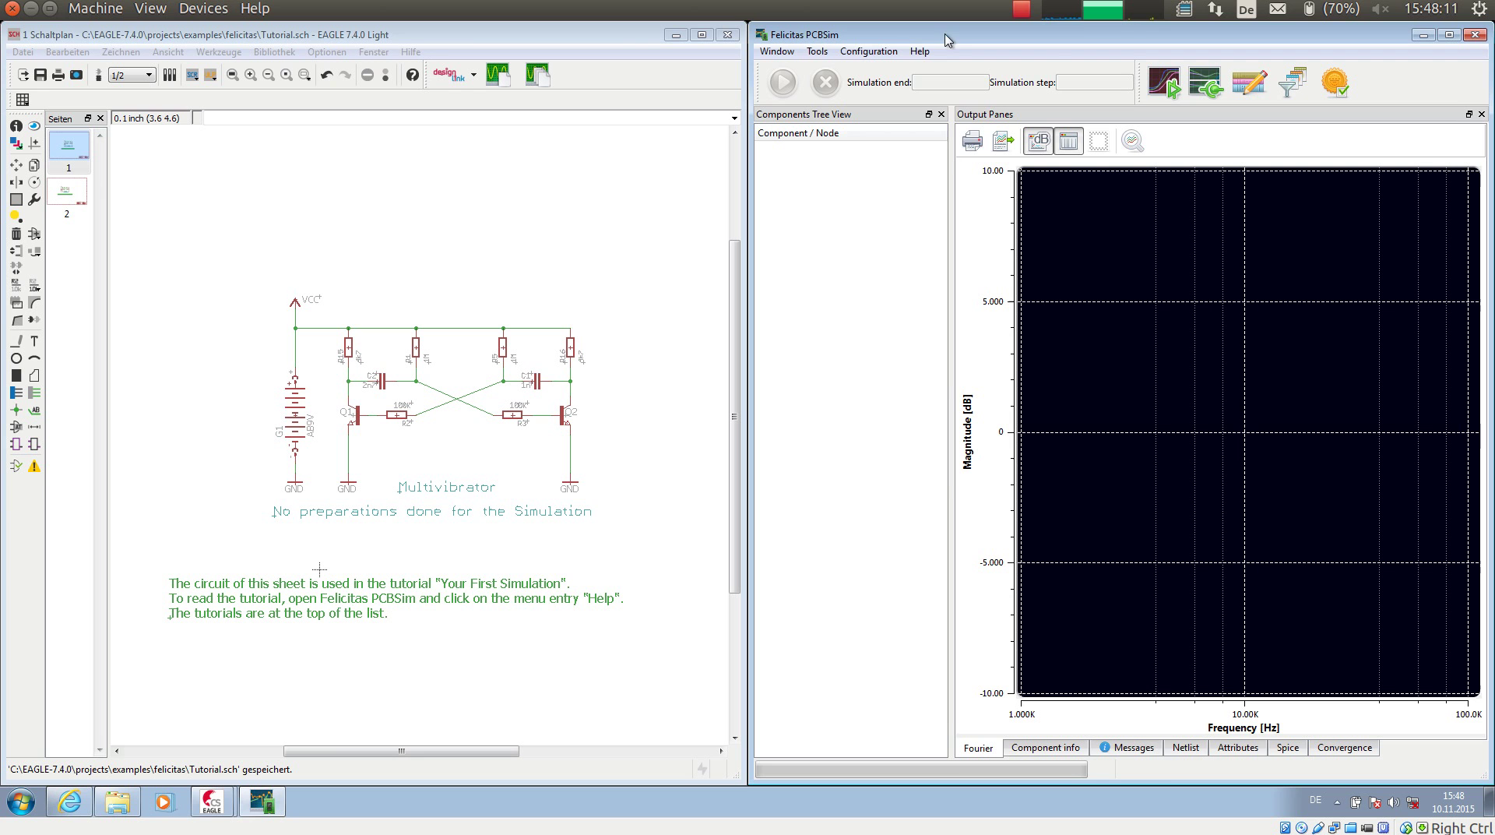
{"action": "left_click", "coordinate": [920, 52]}
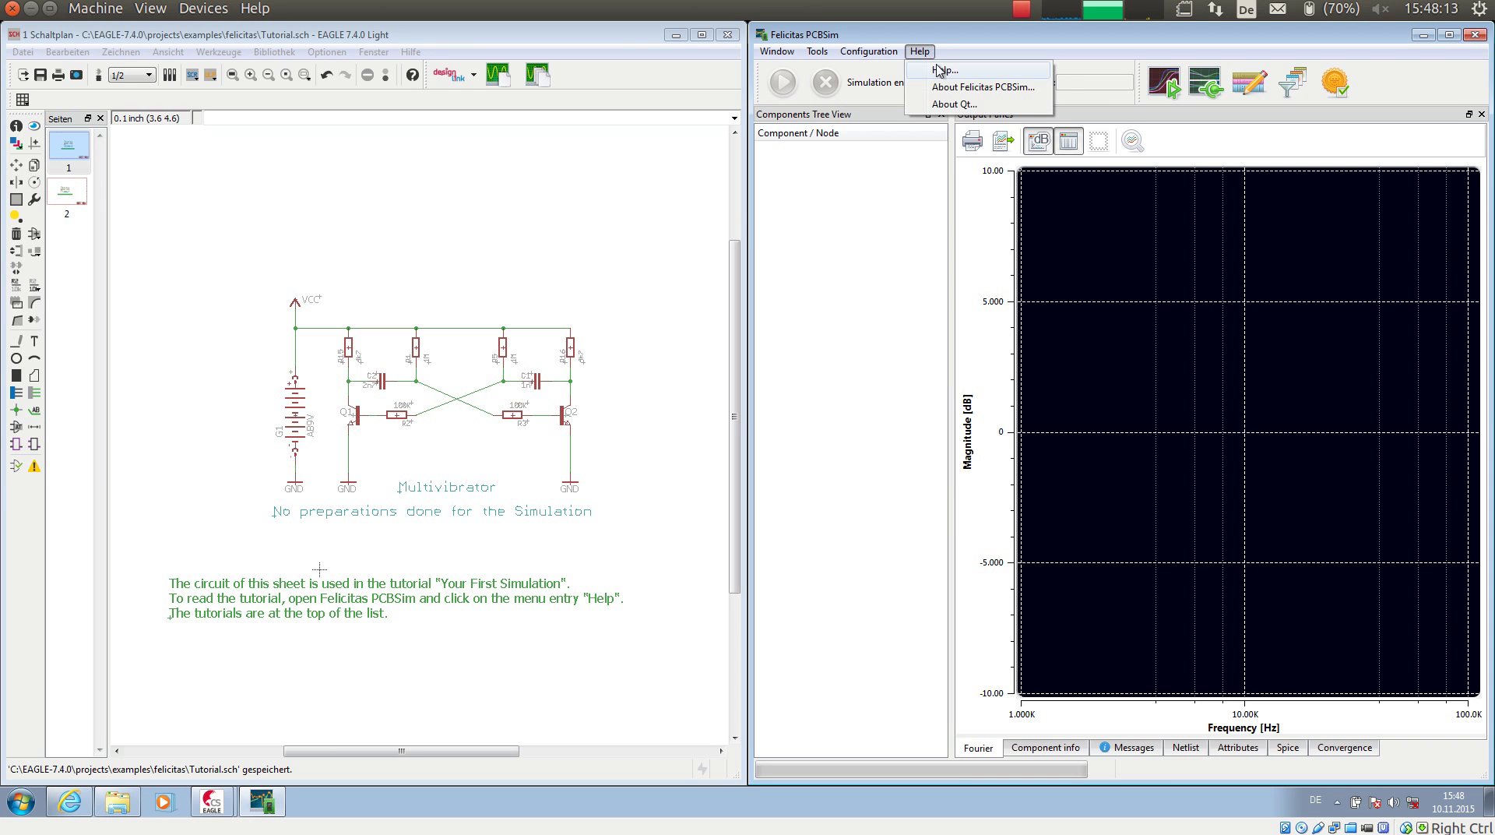
Read the PCBSim Overview help page, then close Internet Explorer with all its tabs
{"action": "left_click", "coordinate": [944, 70]}
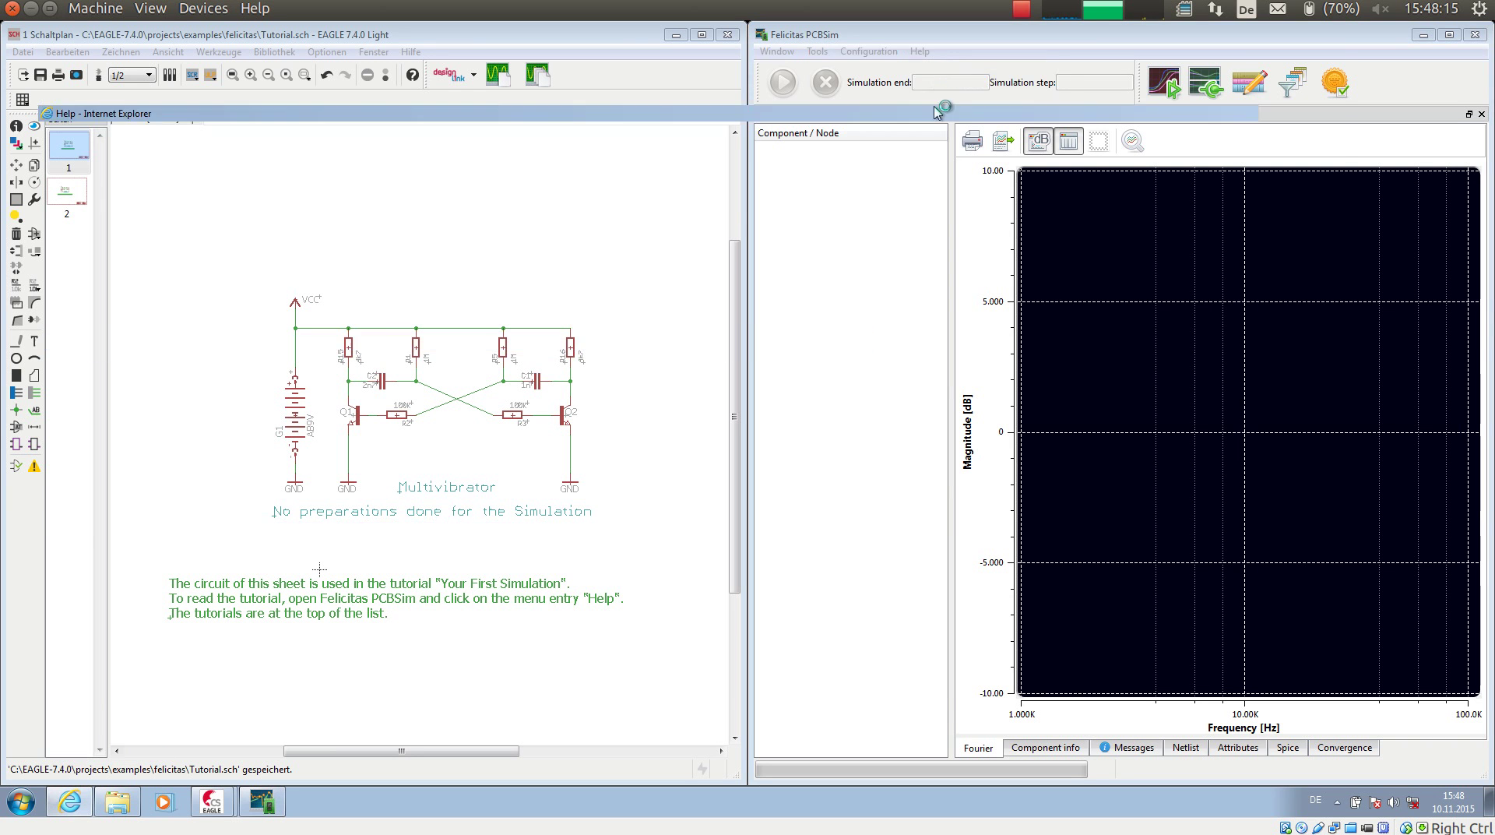
{"action": "scroll", "coordinate": [280, 244], "scroll_direction": "up", "scroll_amount": 5}
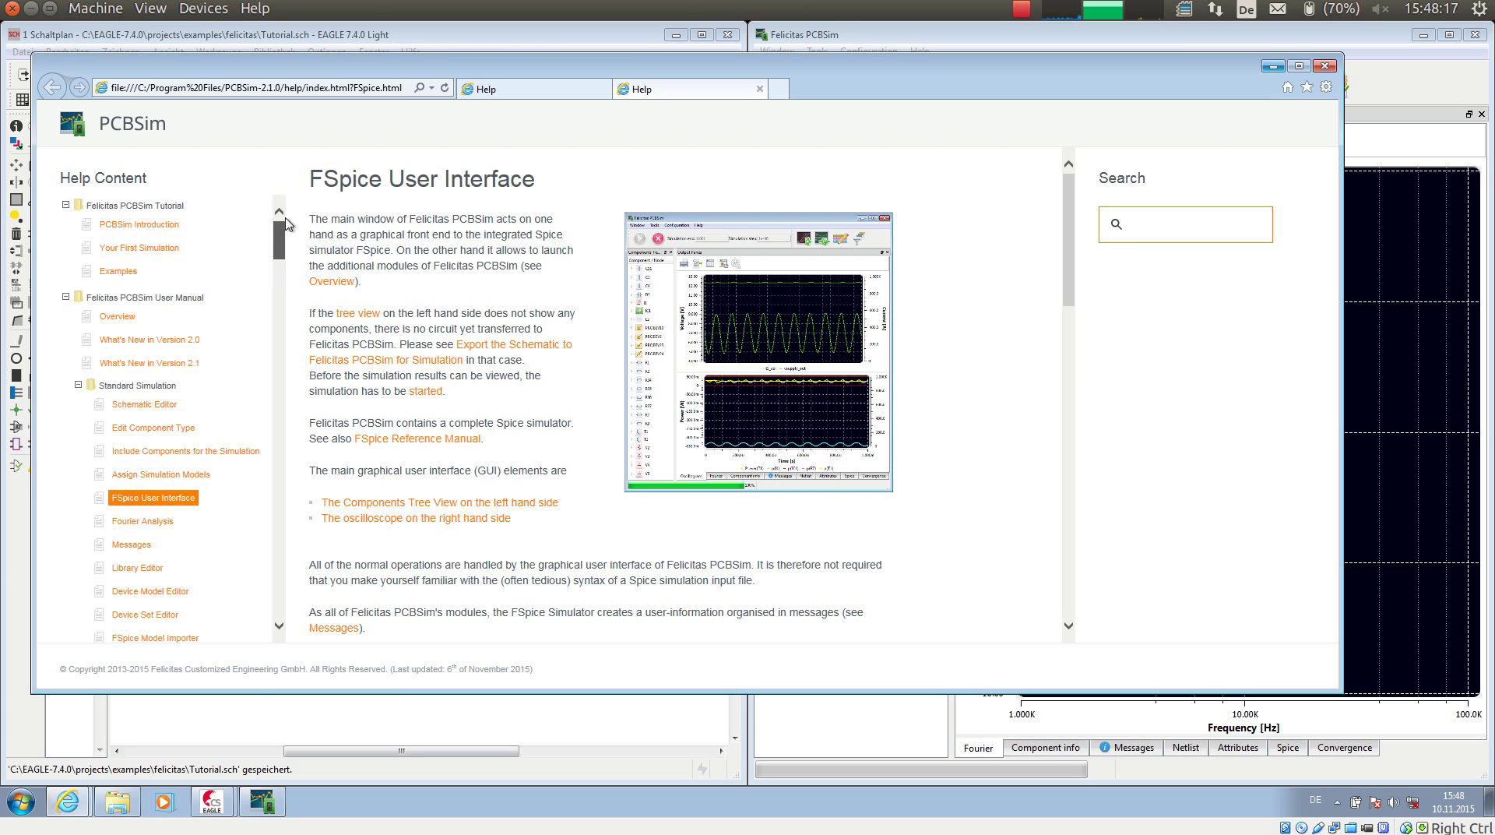
{"action": "left_click", "coordinate": [119, 317]}
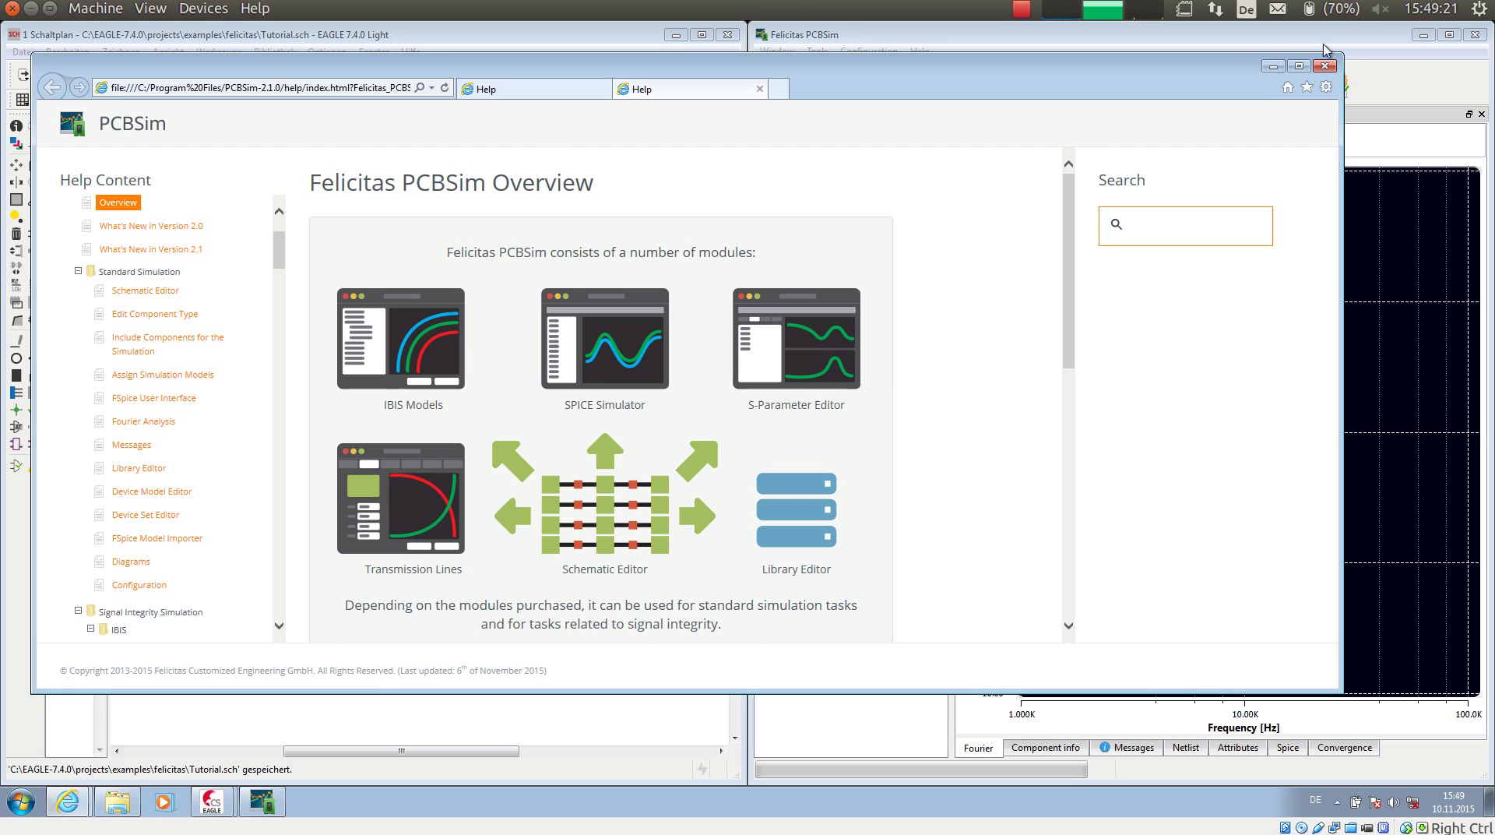
{"action": "left_click", "coordinate": [1325, 67]}
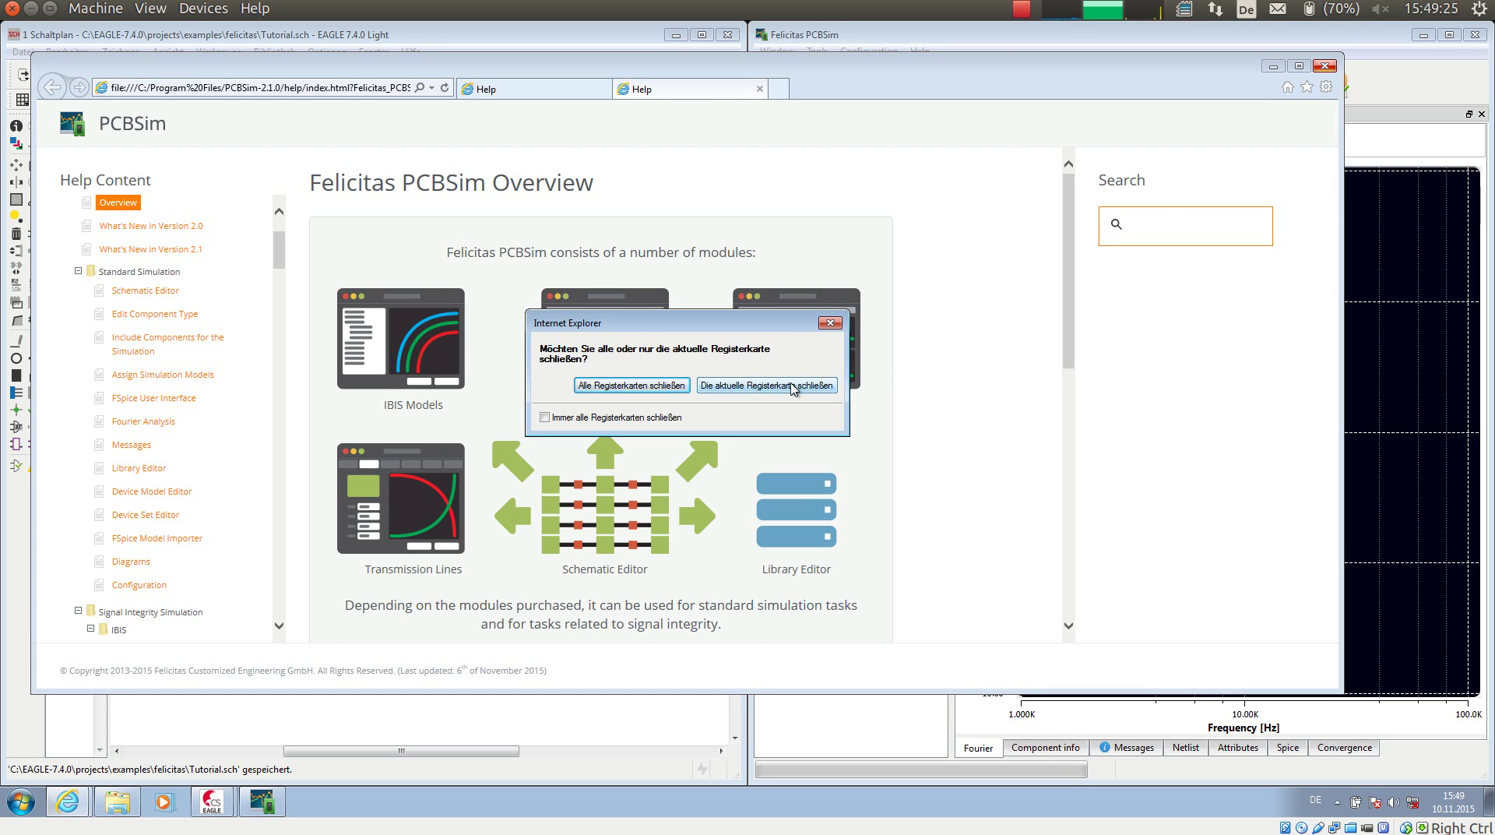
{"action": "left_click", "coordinate": [601, 385]}
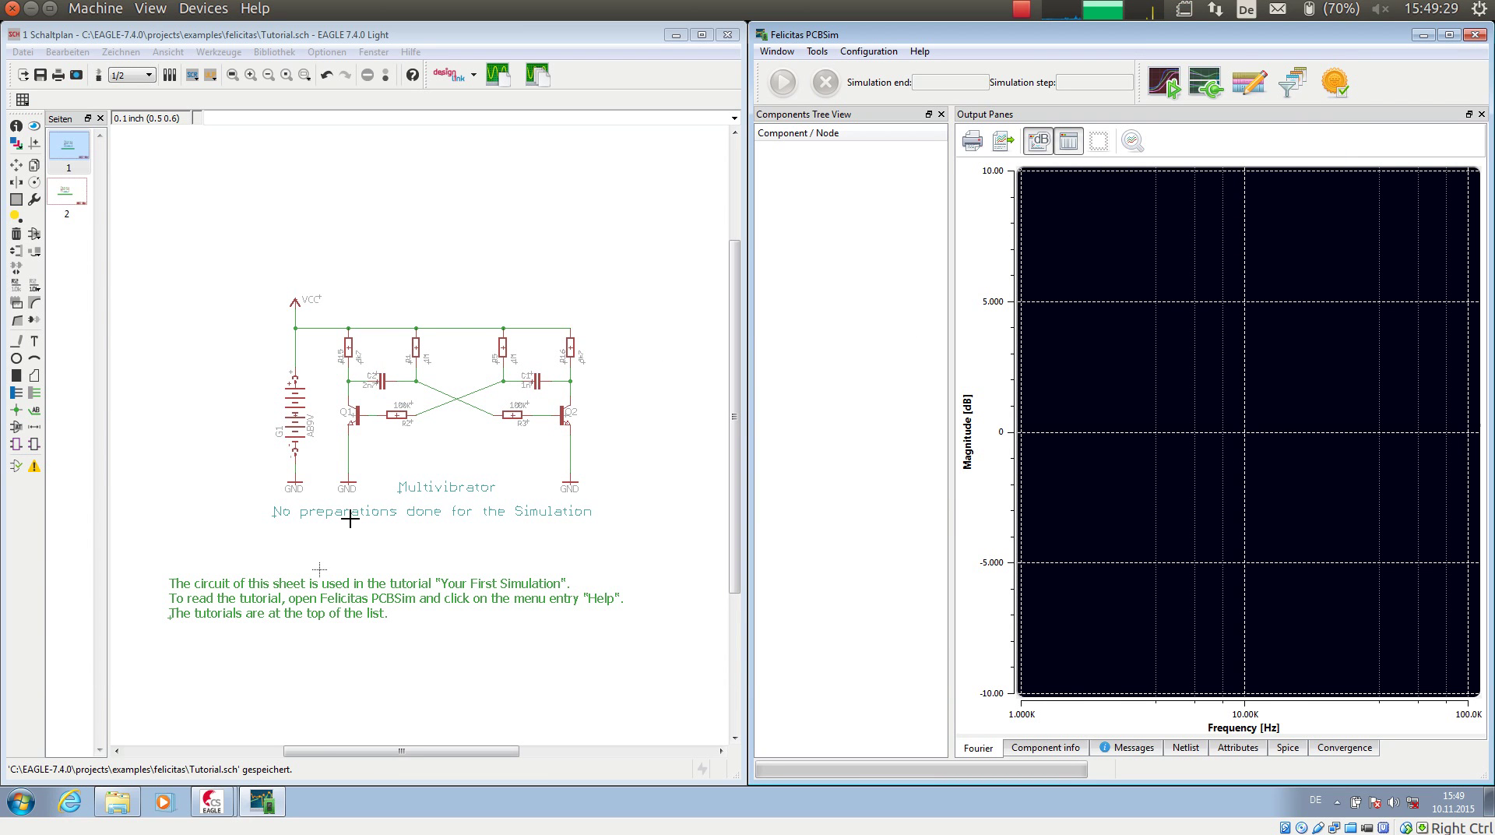
Zoom in on the Multivibrator schematic in EAGLE
{"action": "left_click", "coordinate": [415, 415]}
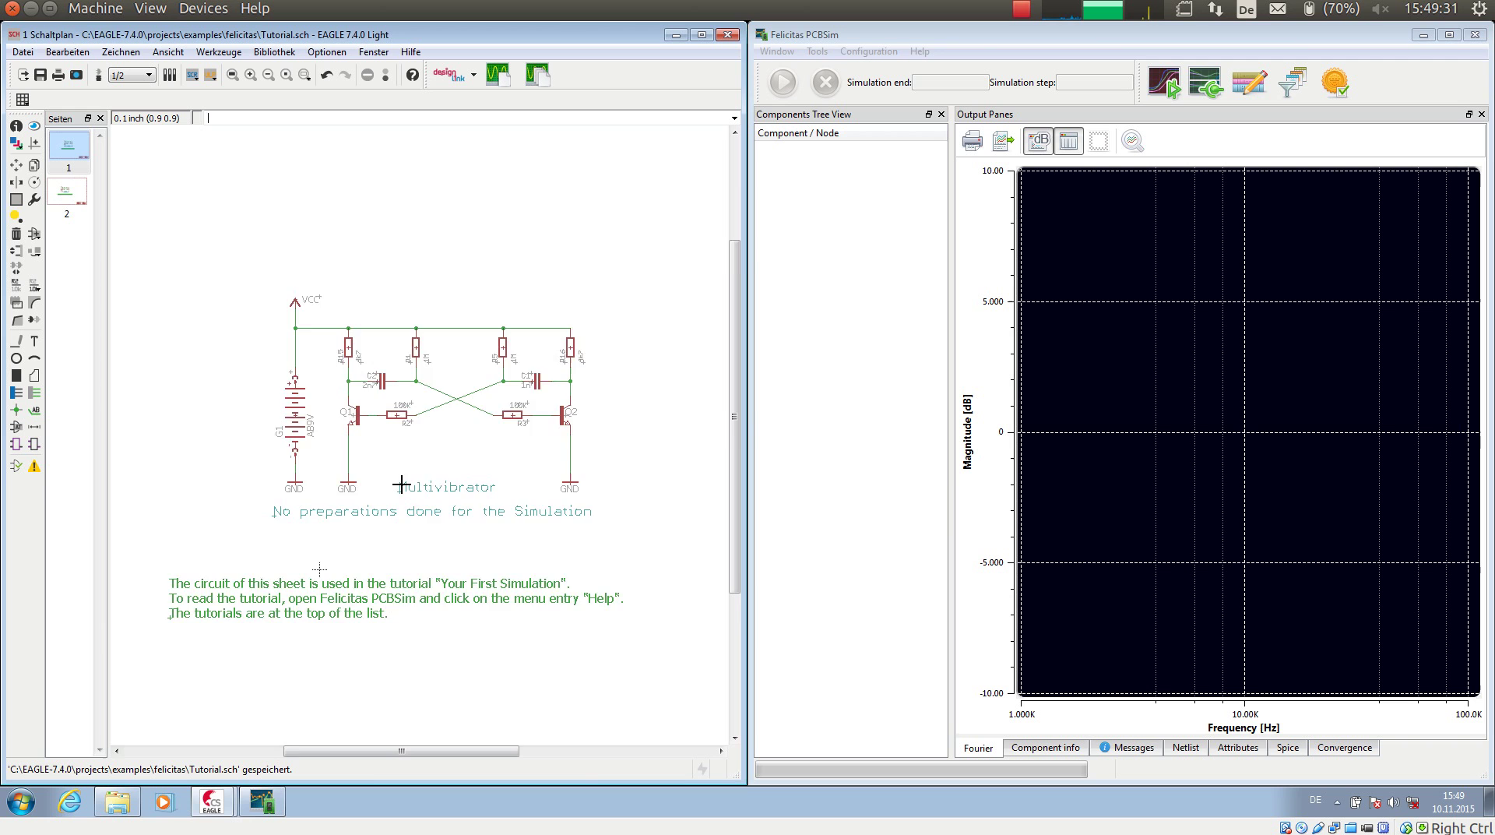
{"action": "scroll", "coordinate": [402, 485], "scroll_direction": "up", "scroll_amount": 2}
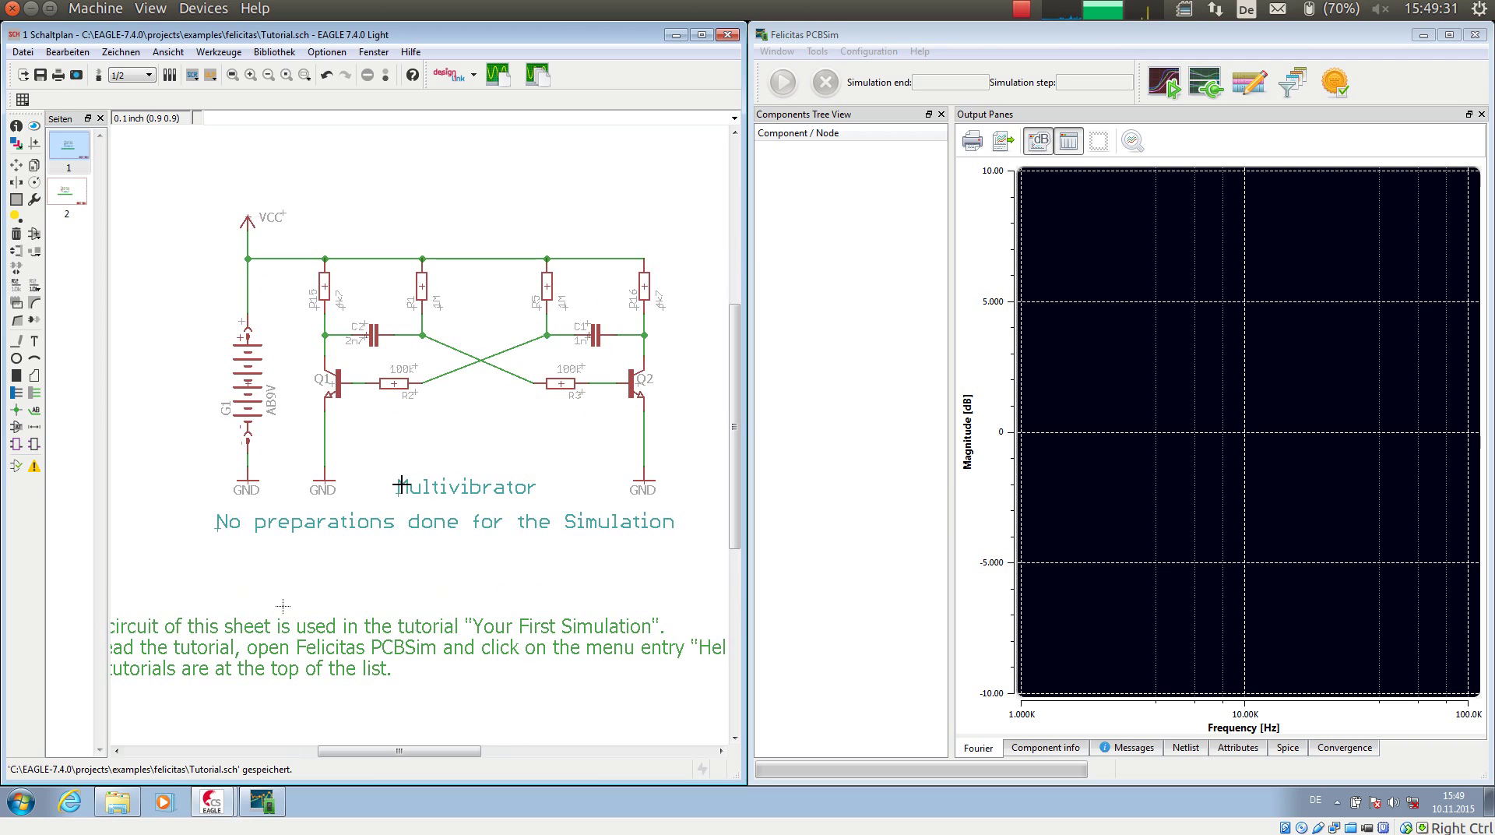
Send the Multivibrator sheet from EAGLE to PCBSim for simulation
{"action": "left_click", "coordinate": [499, 80]}
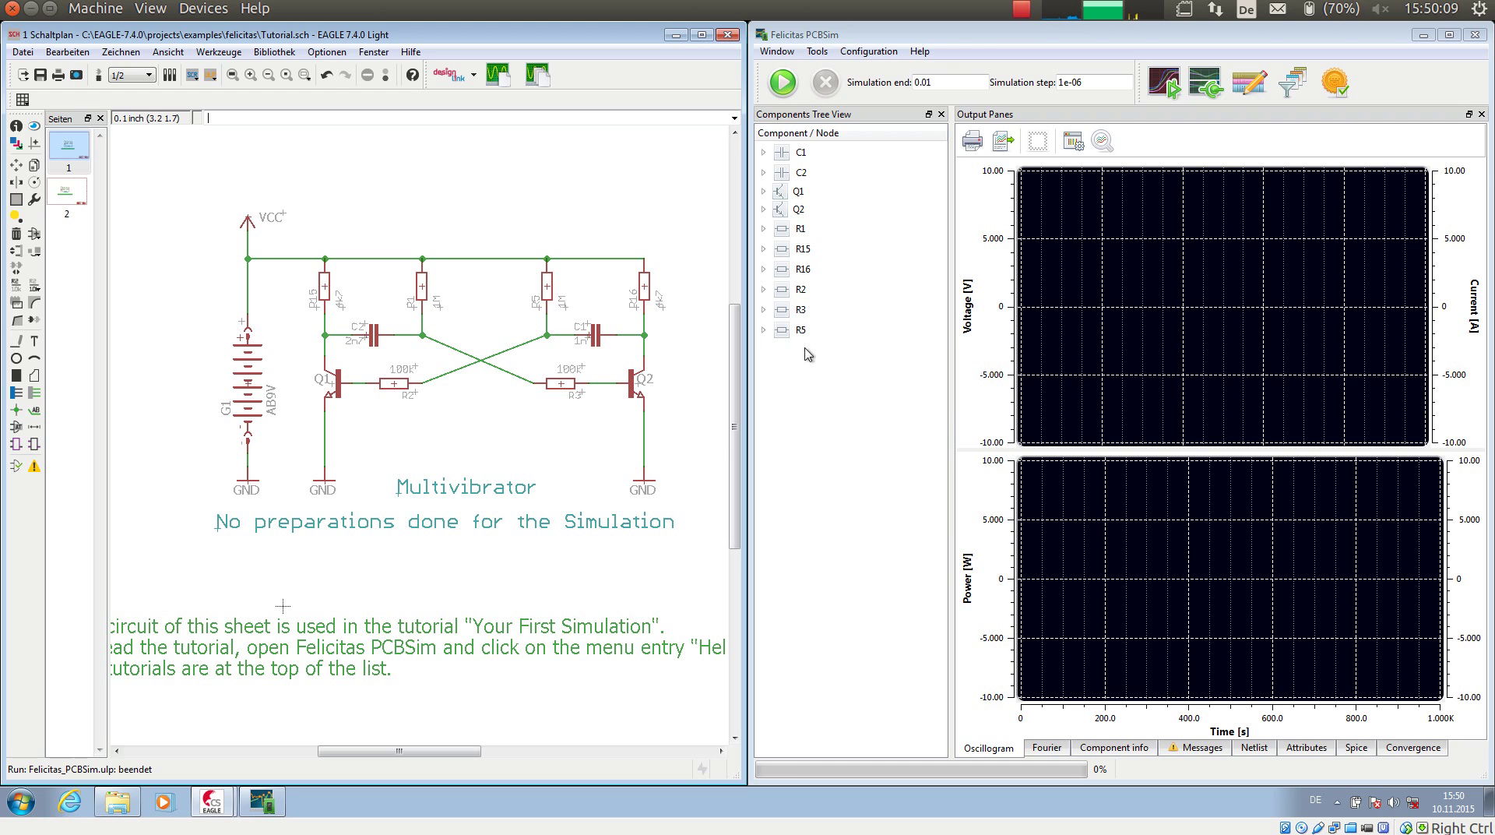
{"action": "left_click", "coordinate": [1016, 37]}
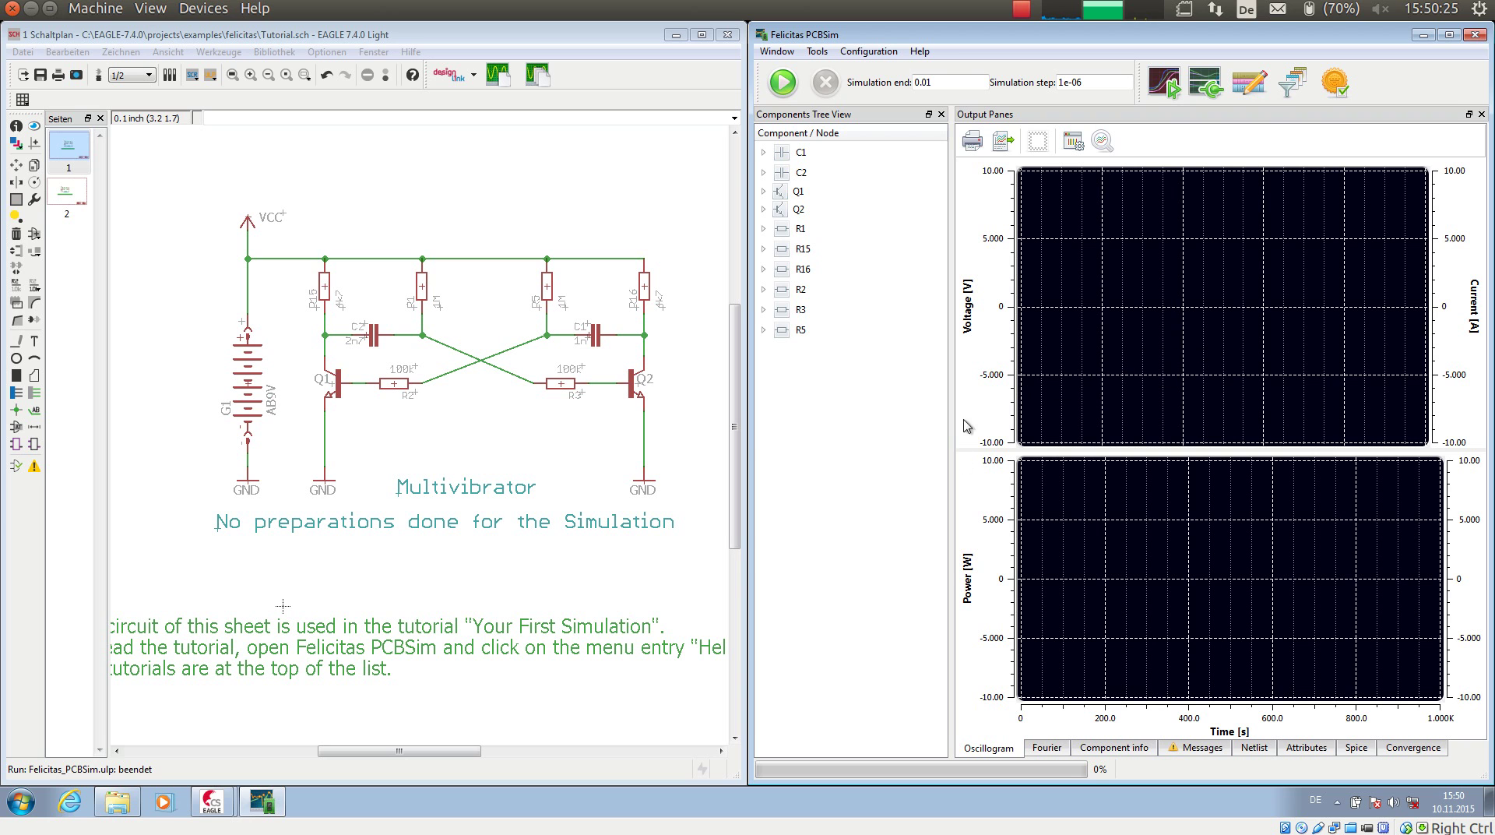
Find the message that G1's type is unknown and ignored, then return to the Oscillogram
{"action": "left_click", "coordinate": [1202, 749]}
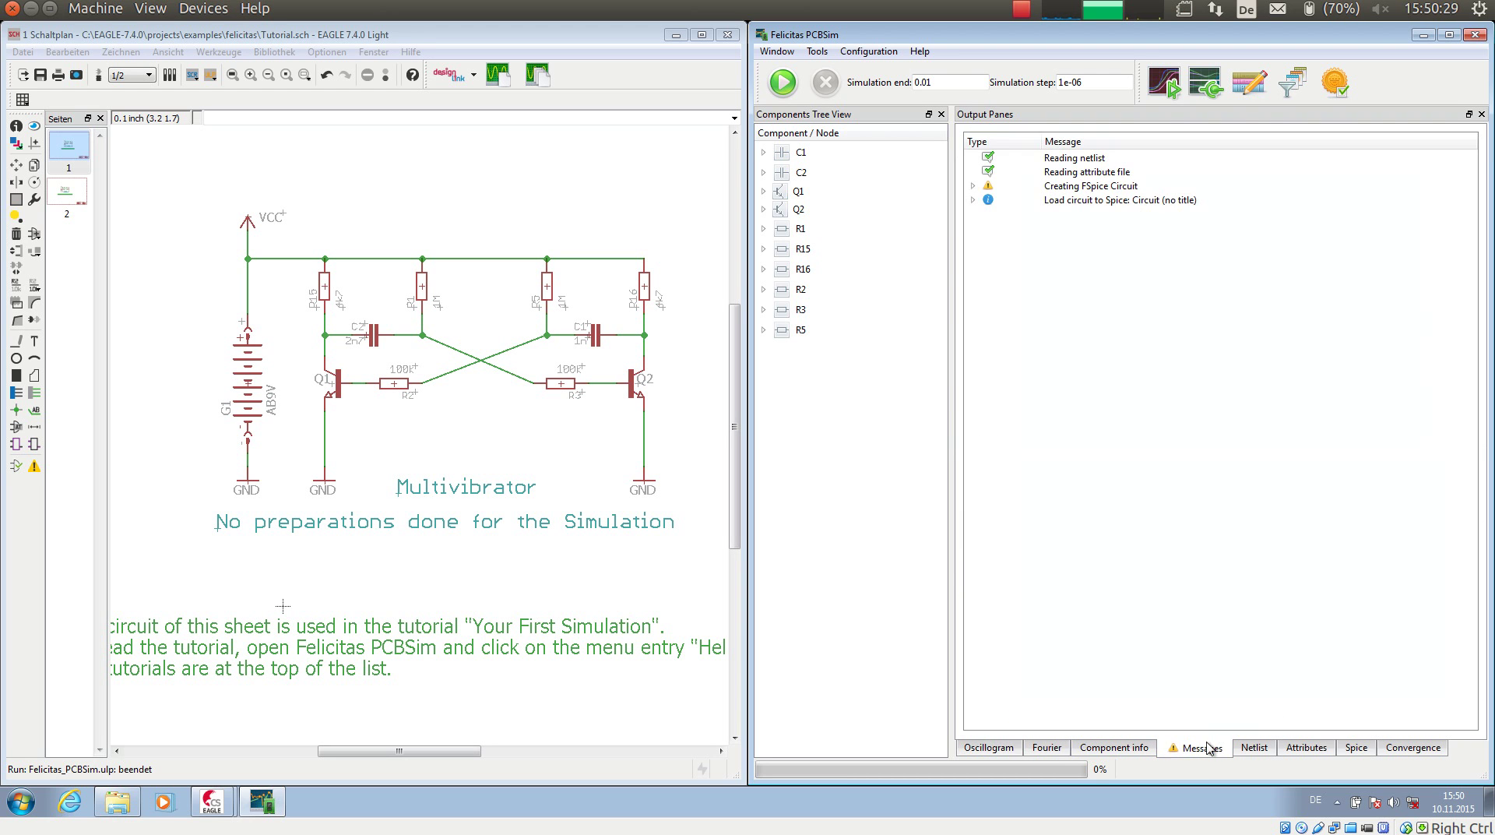
{"action": "left_click", "coordinate": [973, 186]}
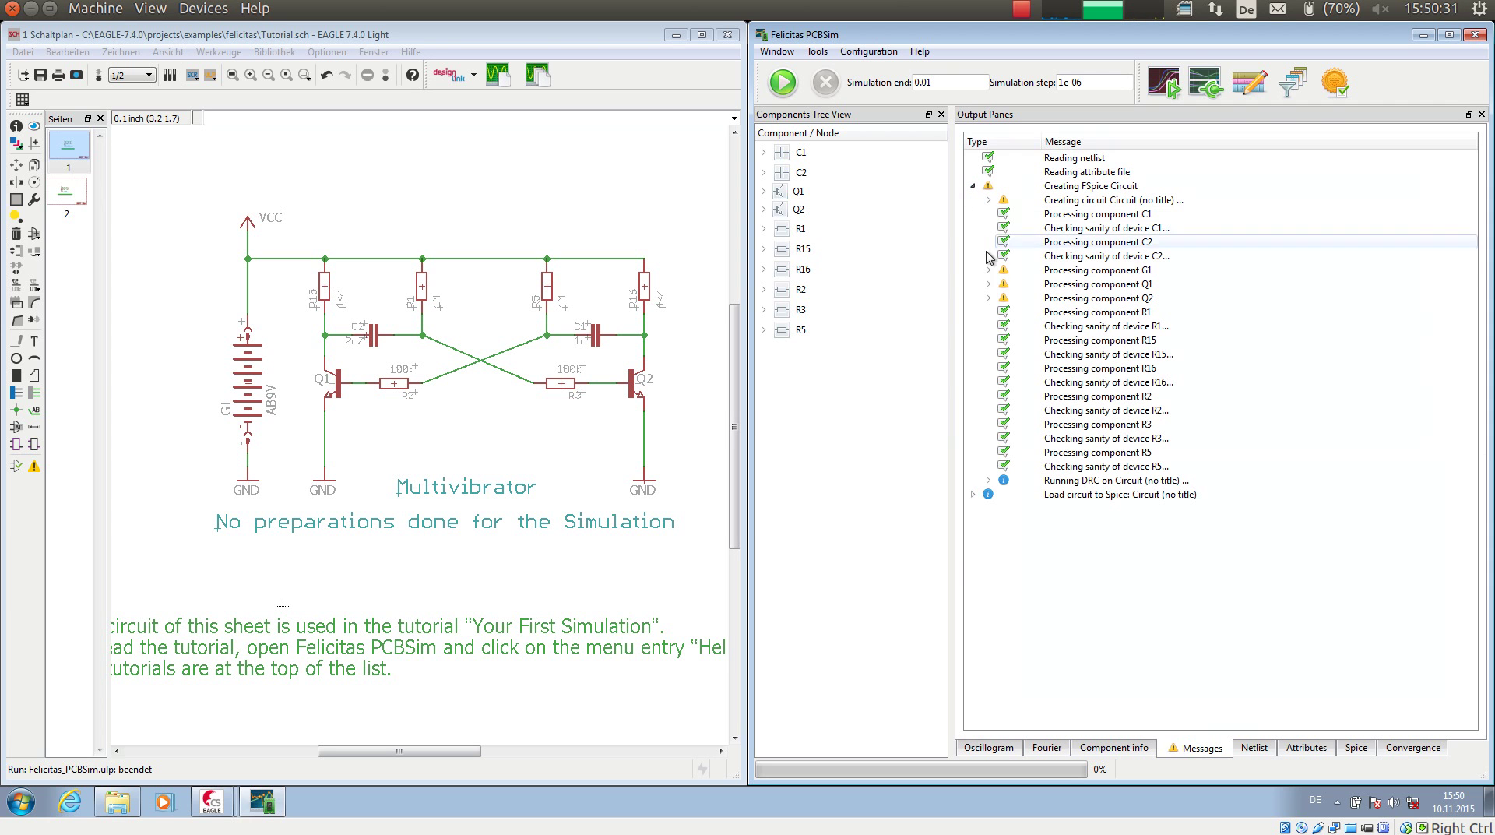
{"action": "left_click", "coordinate": [1082, 270]}
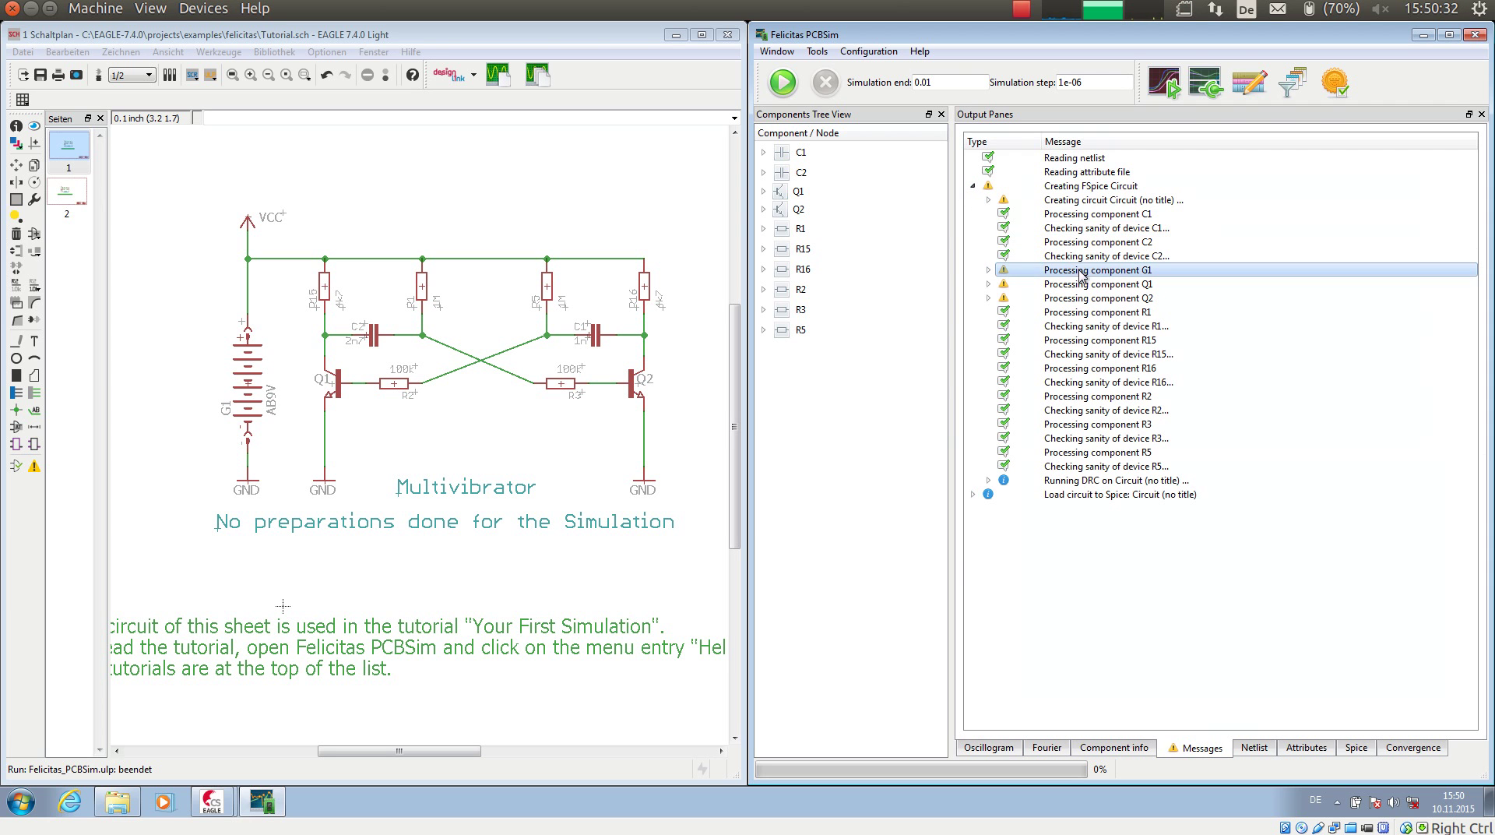
{"action": "left_click", "coordinate": [988, 270]}
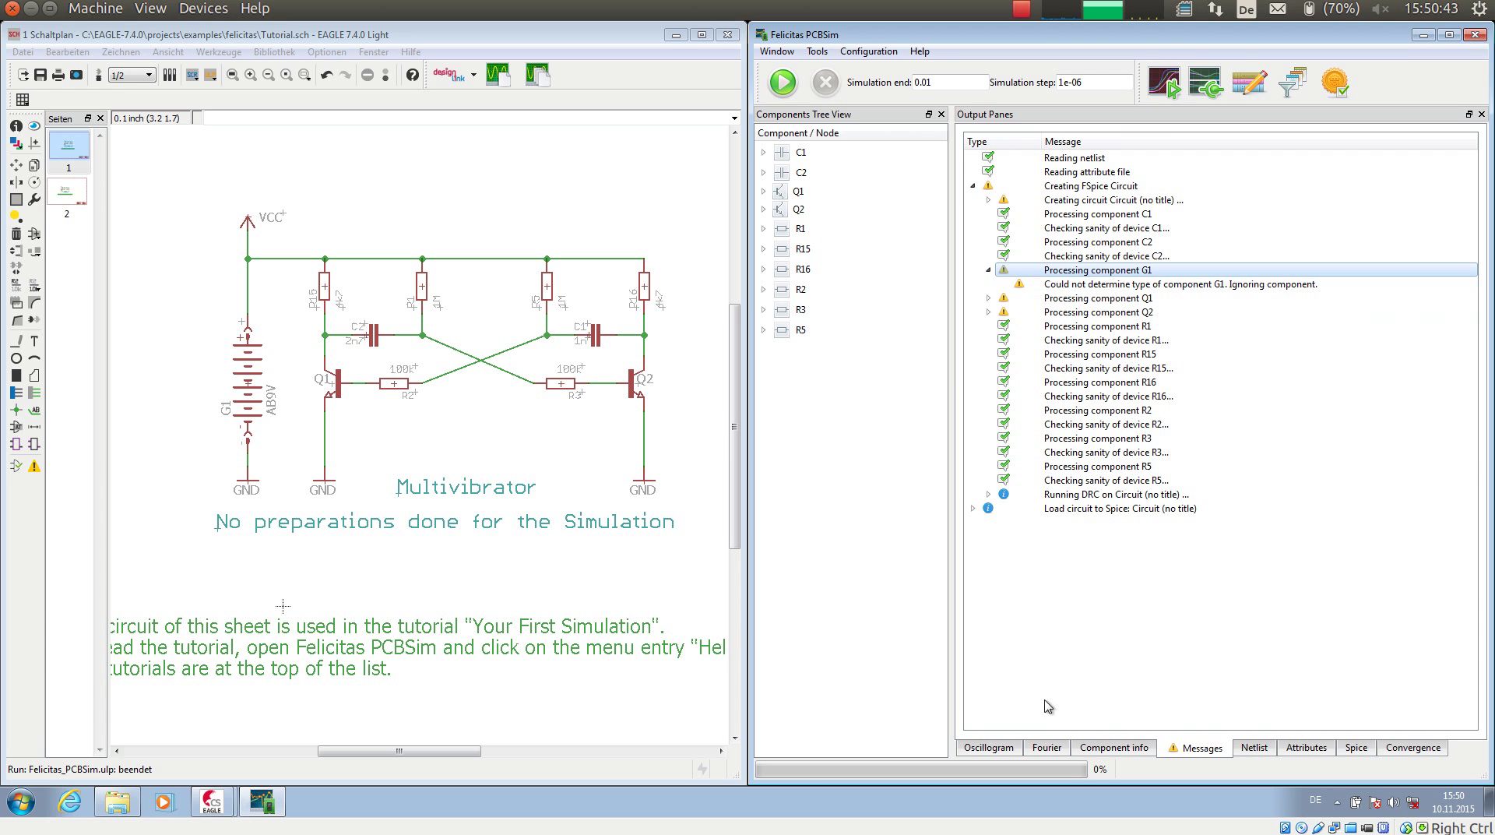
{"action": "left_click", "coordinate": [988, 748]}
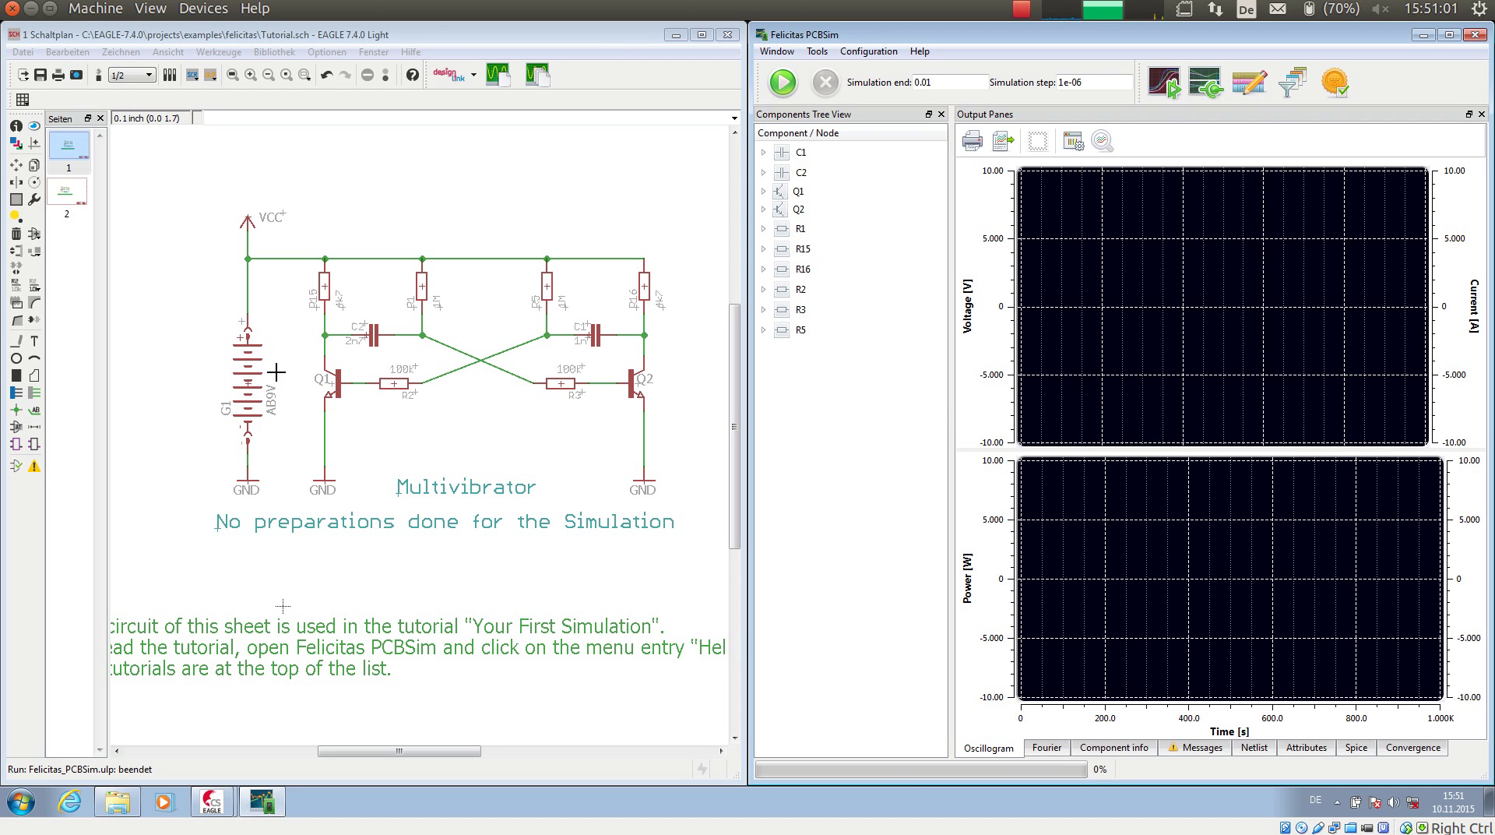
Open battery G1's PCBSim settings and pick voltage source type V in Edit Type
{"action": "right_click", "coordinate": [251, 378]}
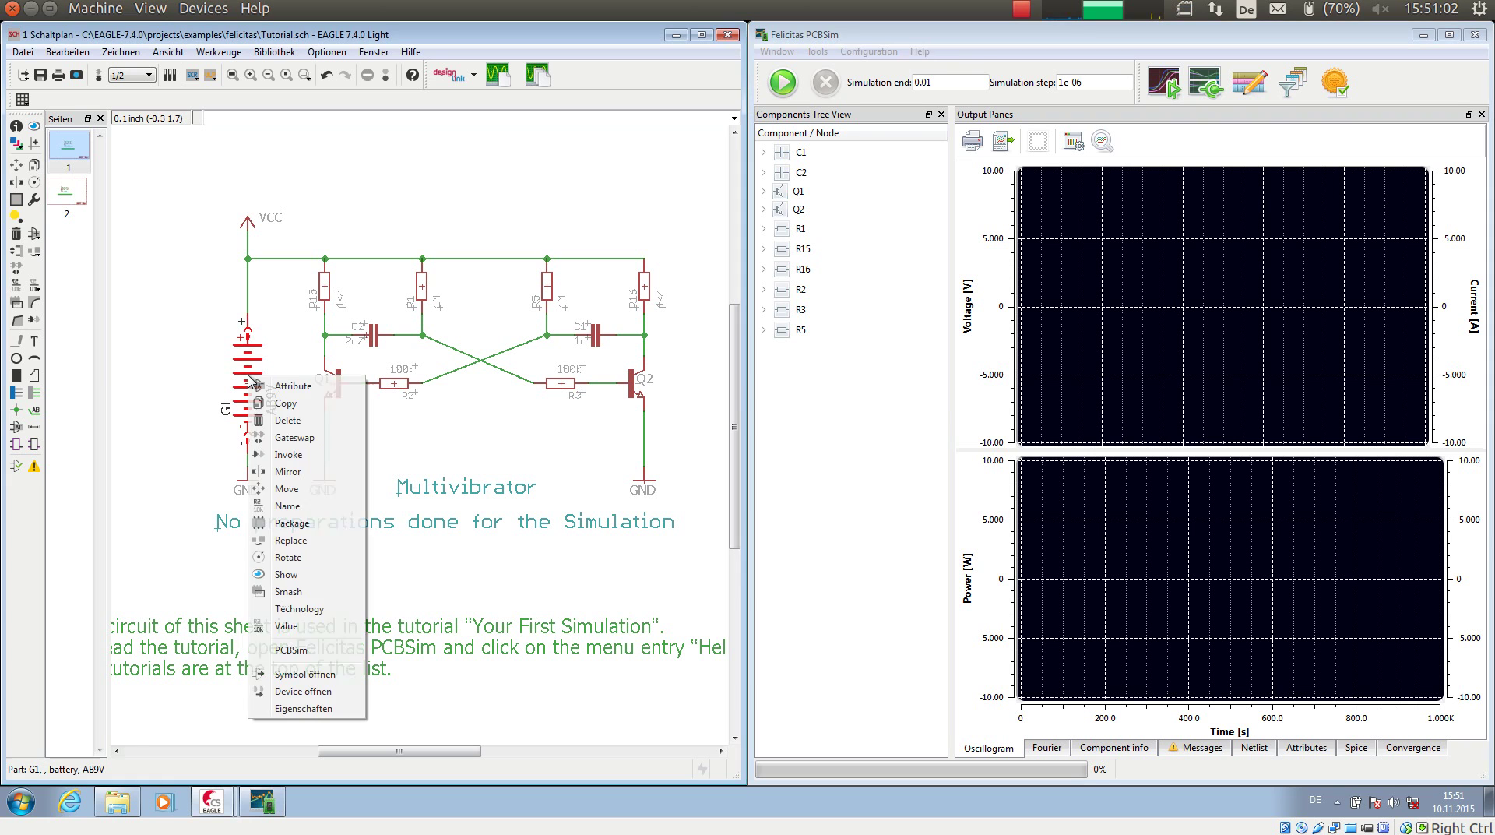
{"action": "left_click", "coordinate": [319, 651]}
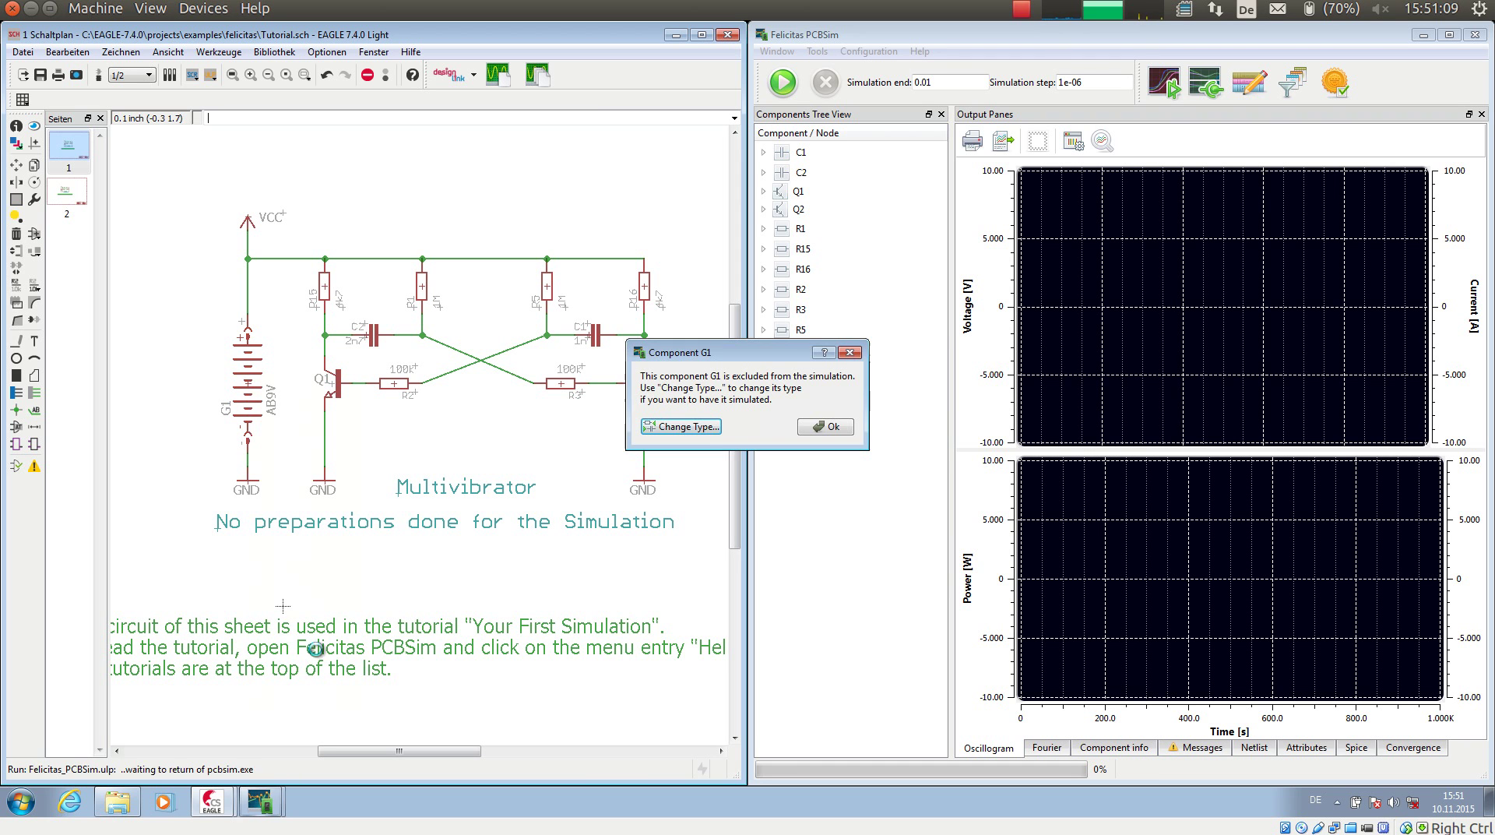
{"action": "left_click_drag", "start_coordinate": [690, 341], "coordinate": [515, 282]}
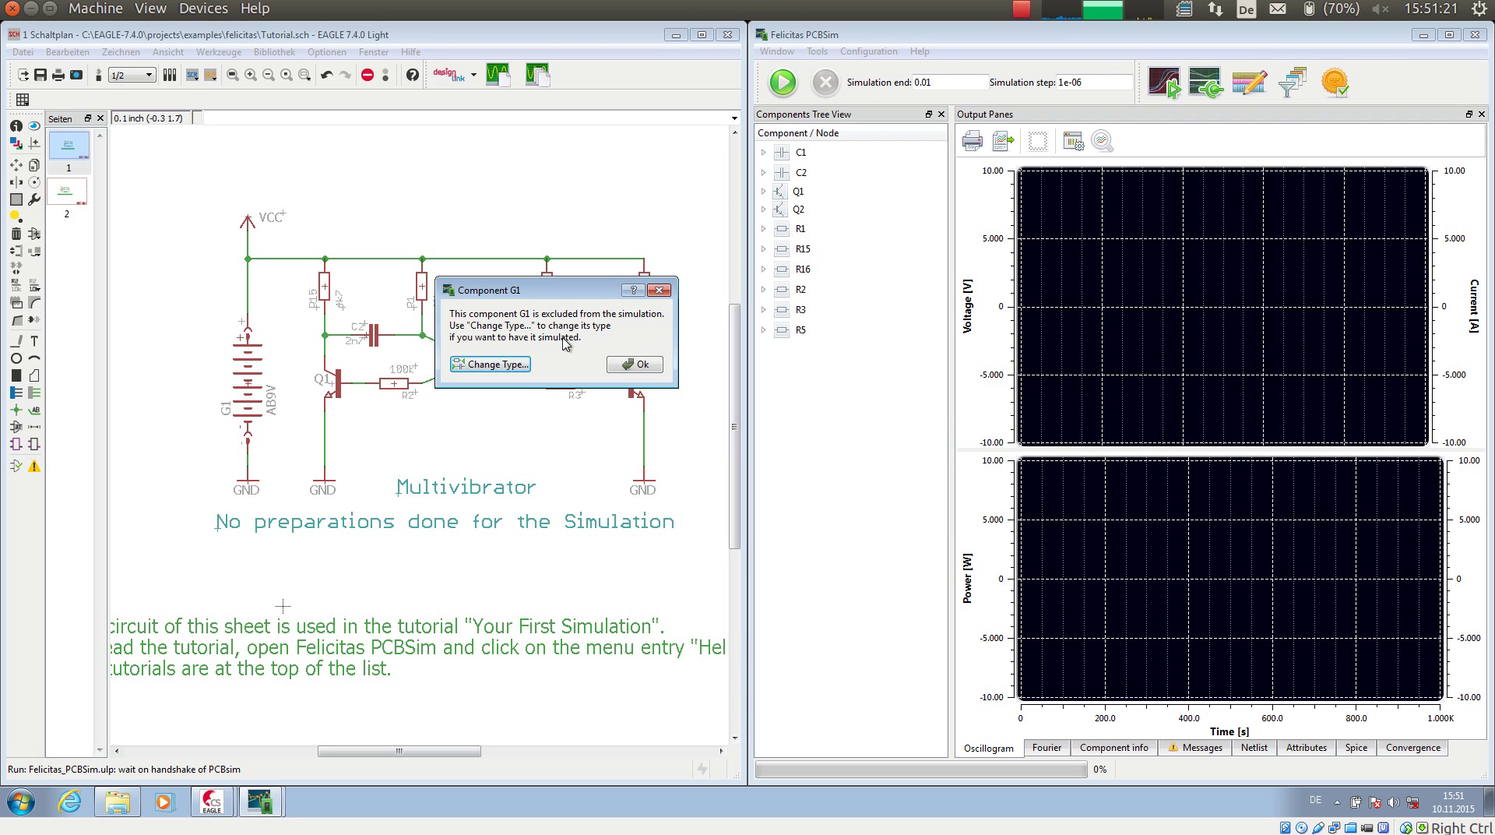
{"action": "left_click", "coordinate": [499, 364]}
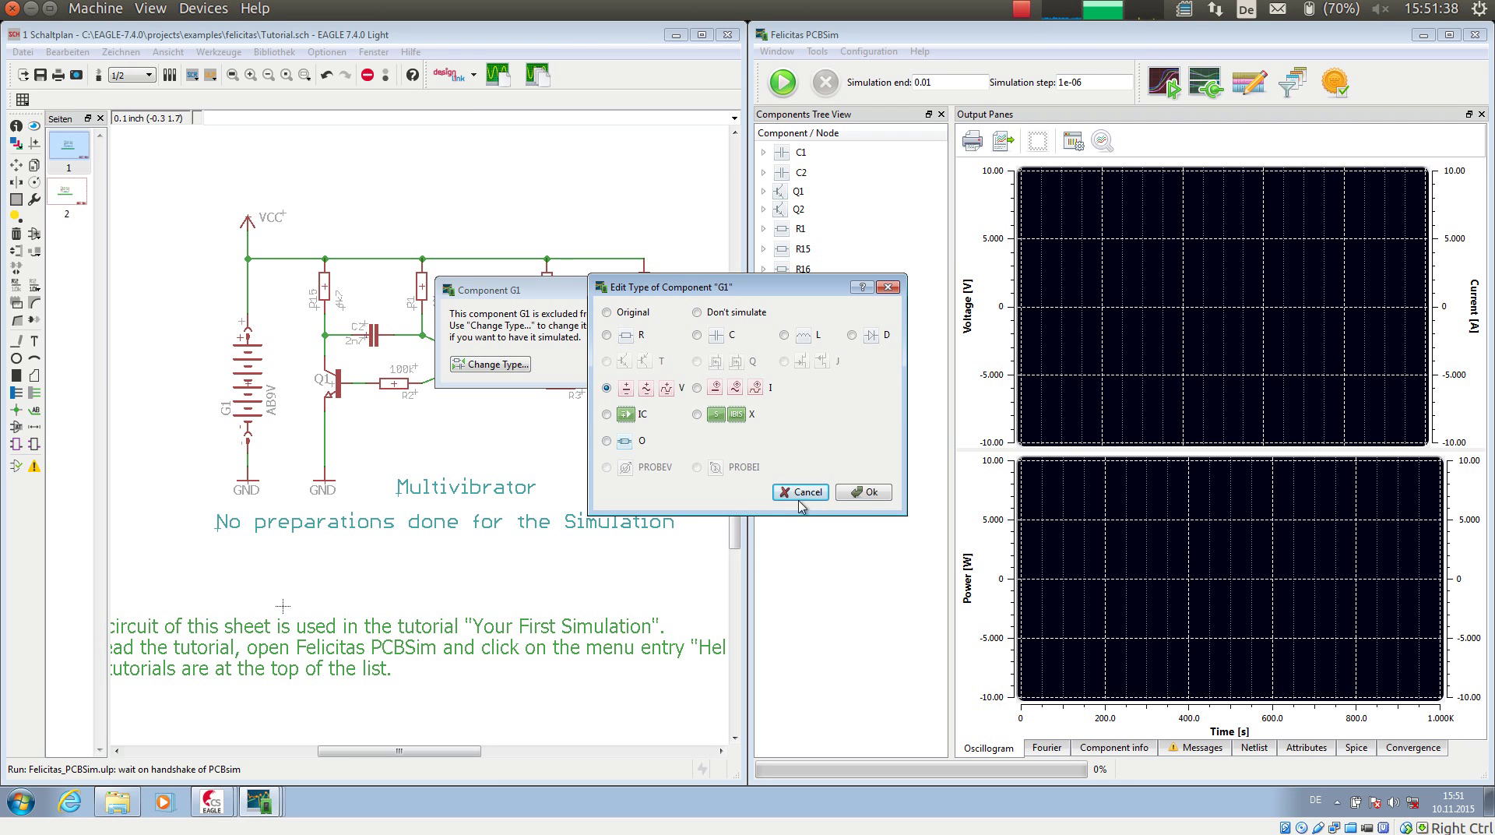
Make G1 a 9 V DC voltage source and resend the sheet to PCBSim
{"action": "left_click", "coordinate": [863, 492]}
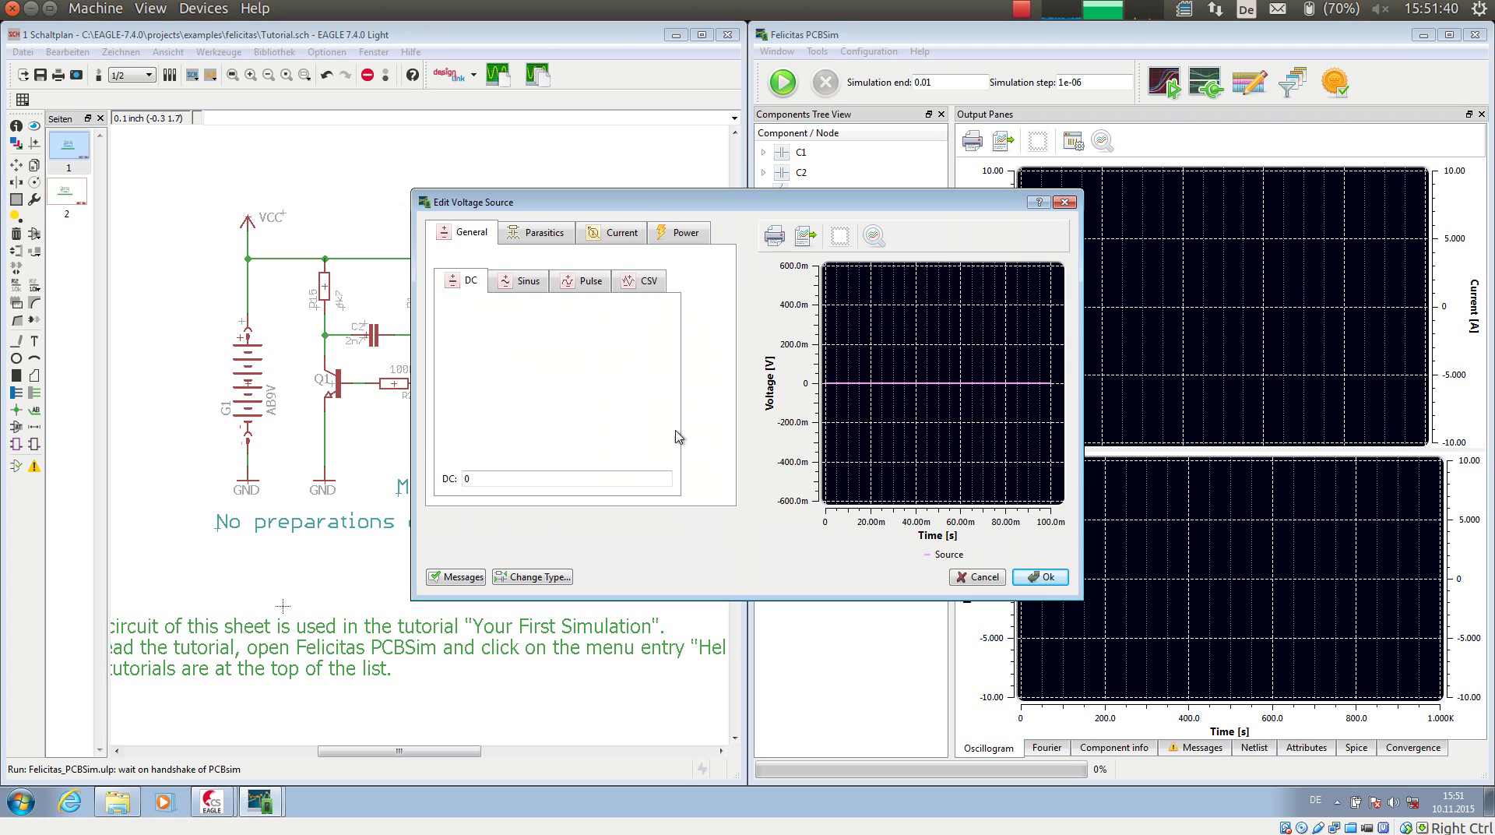
{"action": "left_click_drag", "start_coordinate": [765, 198], "coordinate": [688, 194]}
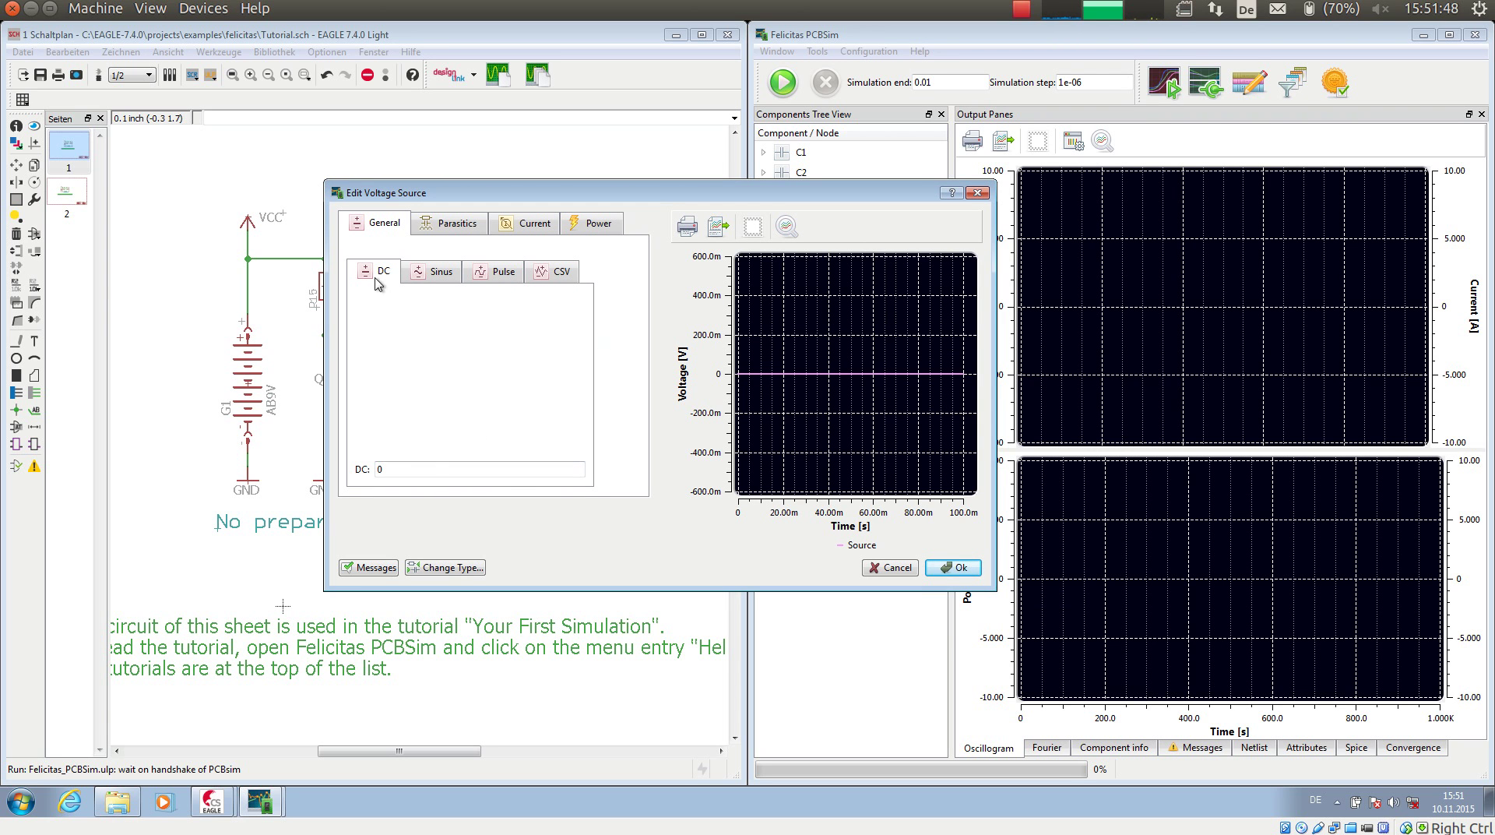
{"action": "double_click", "coordinate": [392, 469]}
{"action": "type", "text": "9"}
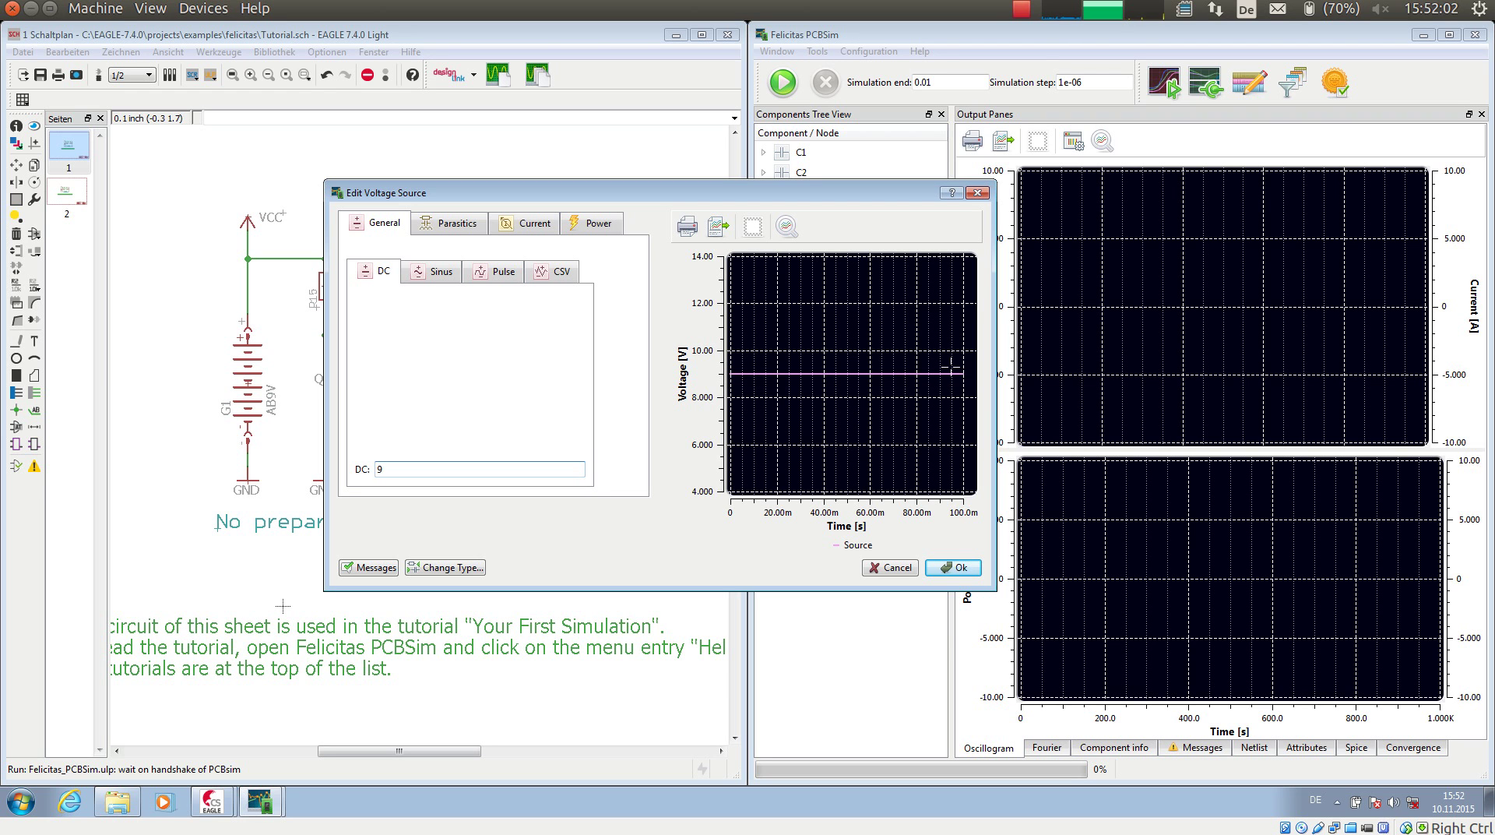
{"action": "left_click", "coordinate": [946, 569]}
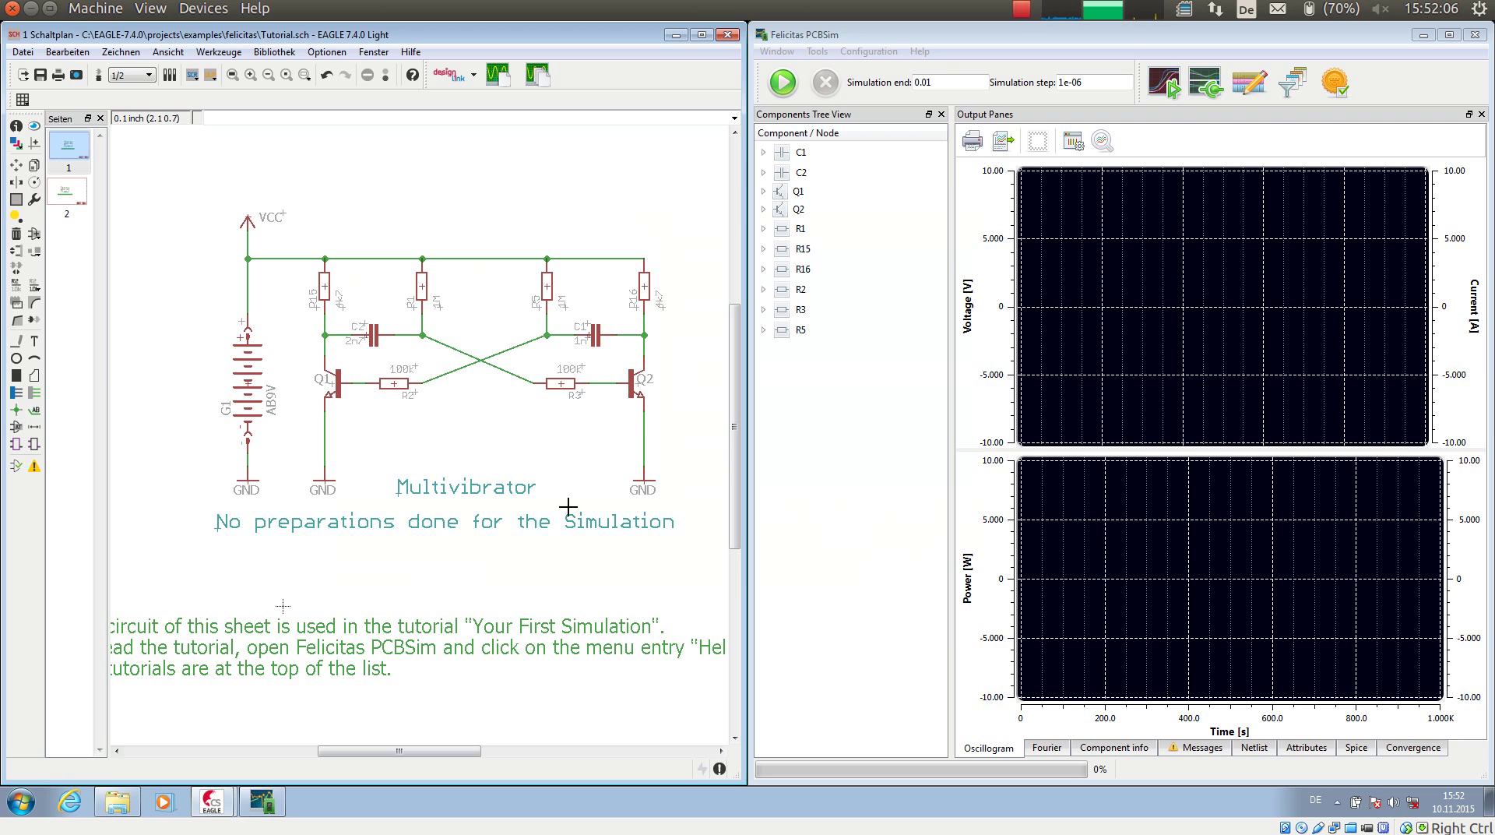
{"action": "left_click", "coordinate": [500, 80]}
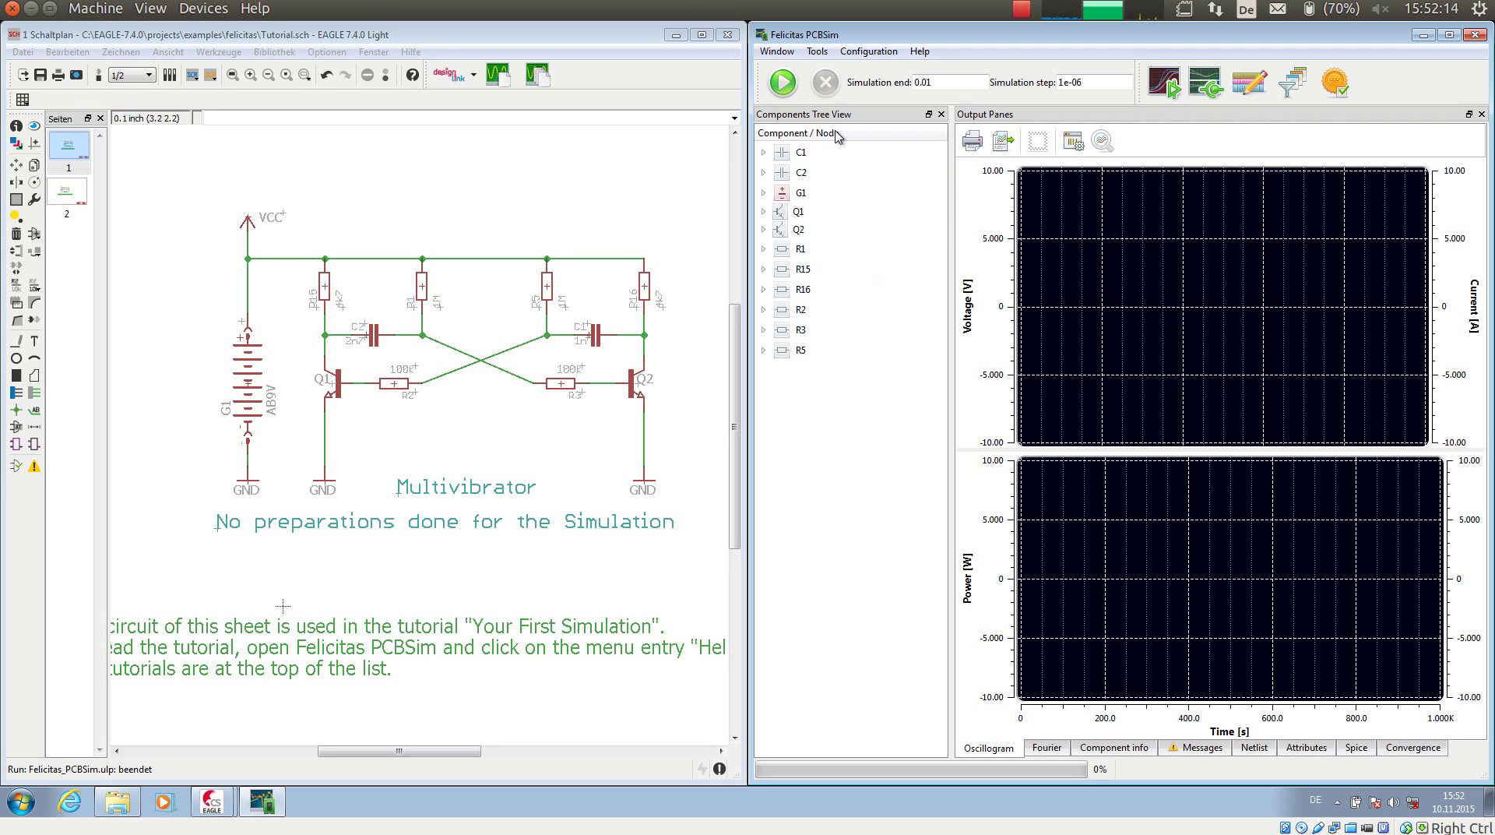
Run the transient simulation (0.01 s end time, 1e-06 step) to 100%
{"action": "left_click", "coordinate": [782, 81]}
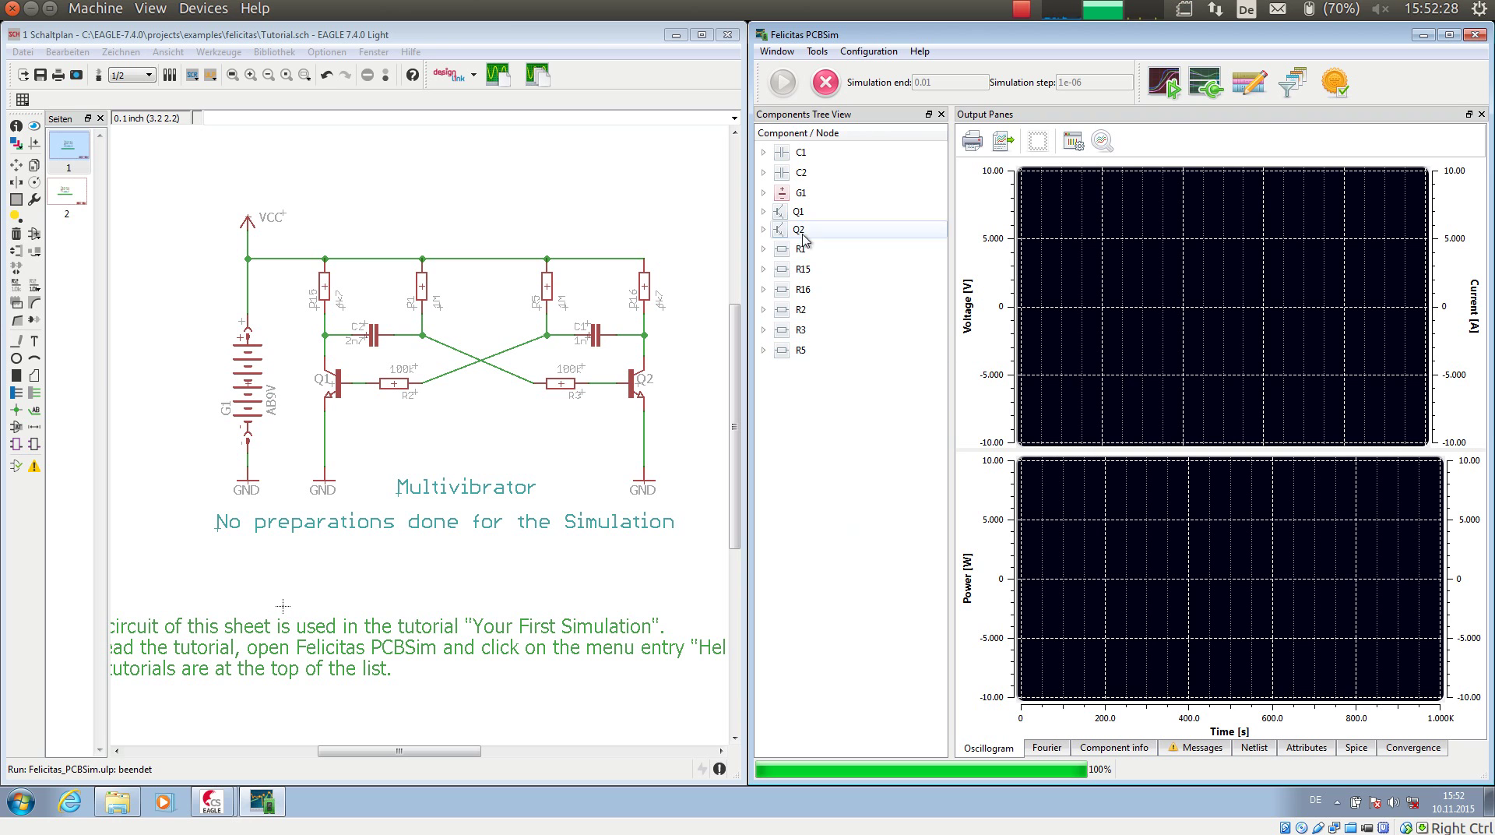
Plot the voltage at Q1's collector pin C (N$1) in the oscillogram
{"action": "left_click", "coordinate": [765, 212]}
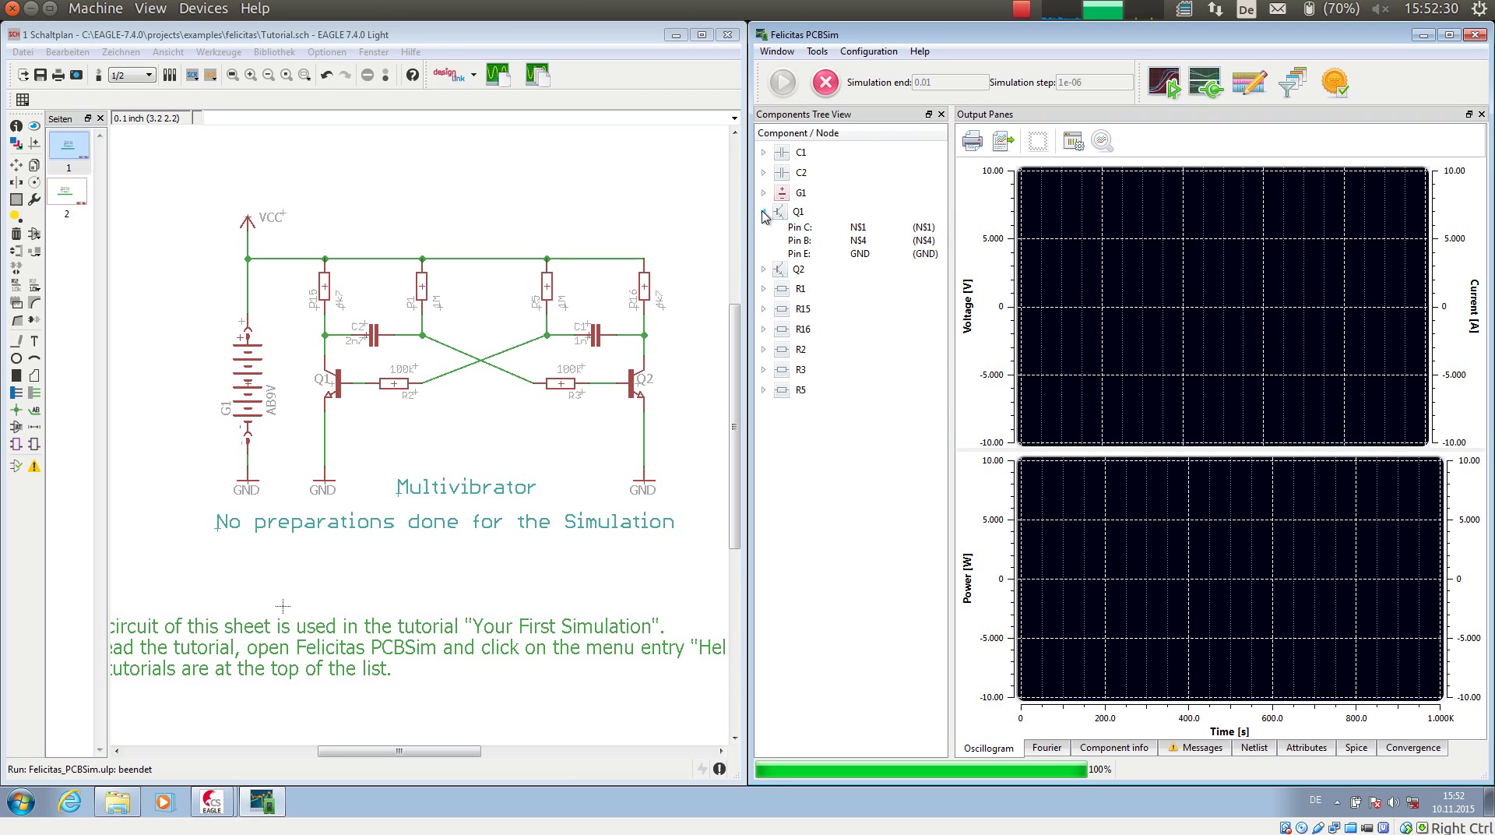
{"action": "left_click", "coordinate": [807, 227]}
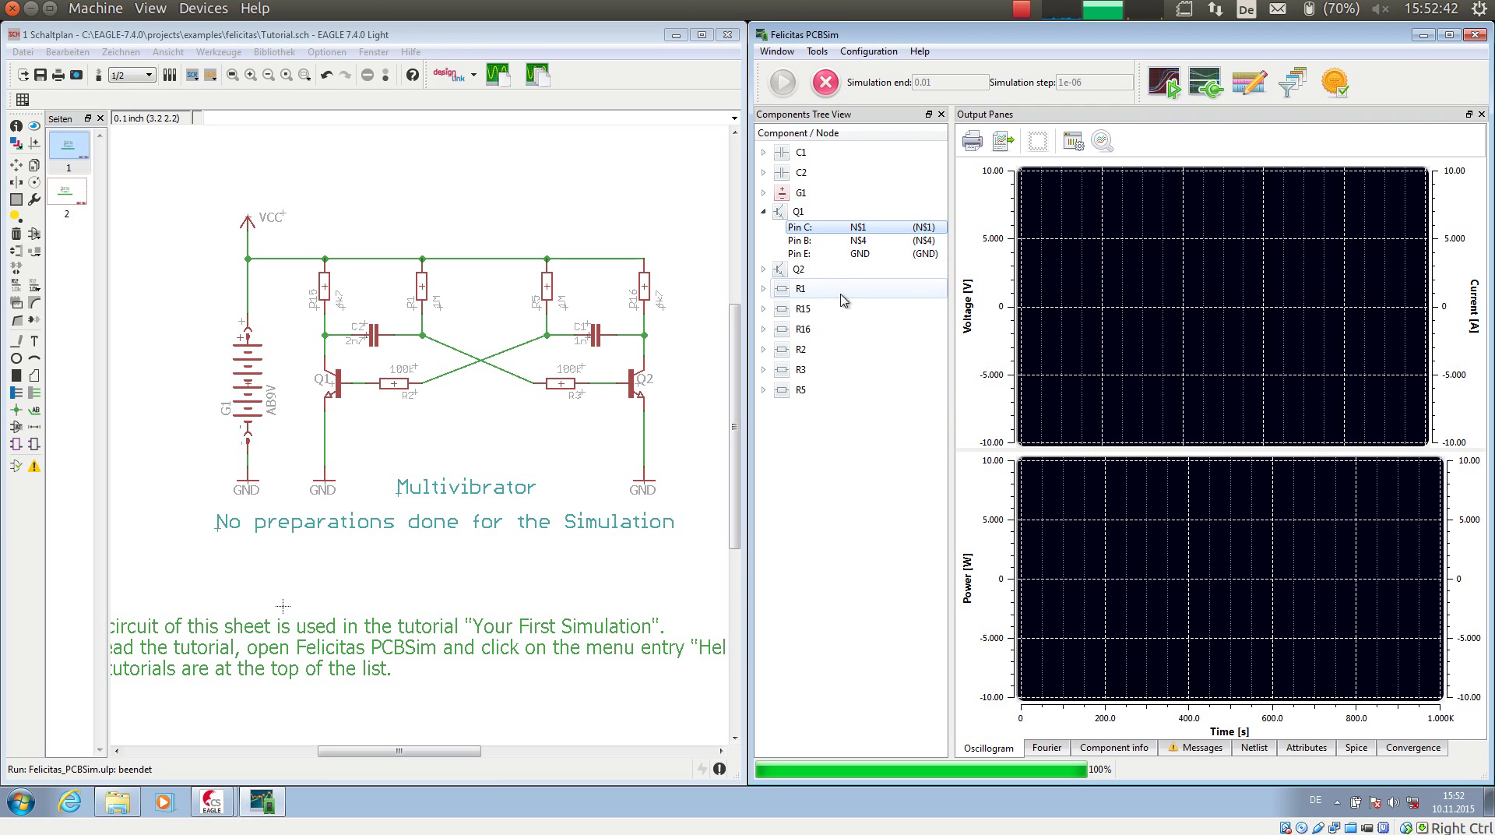
{"action": "double_click", "coordinate": [825, 228]}
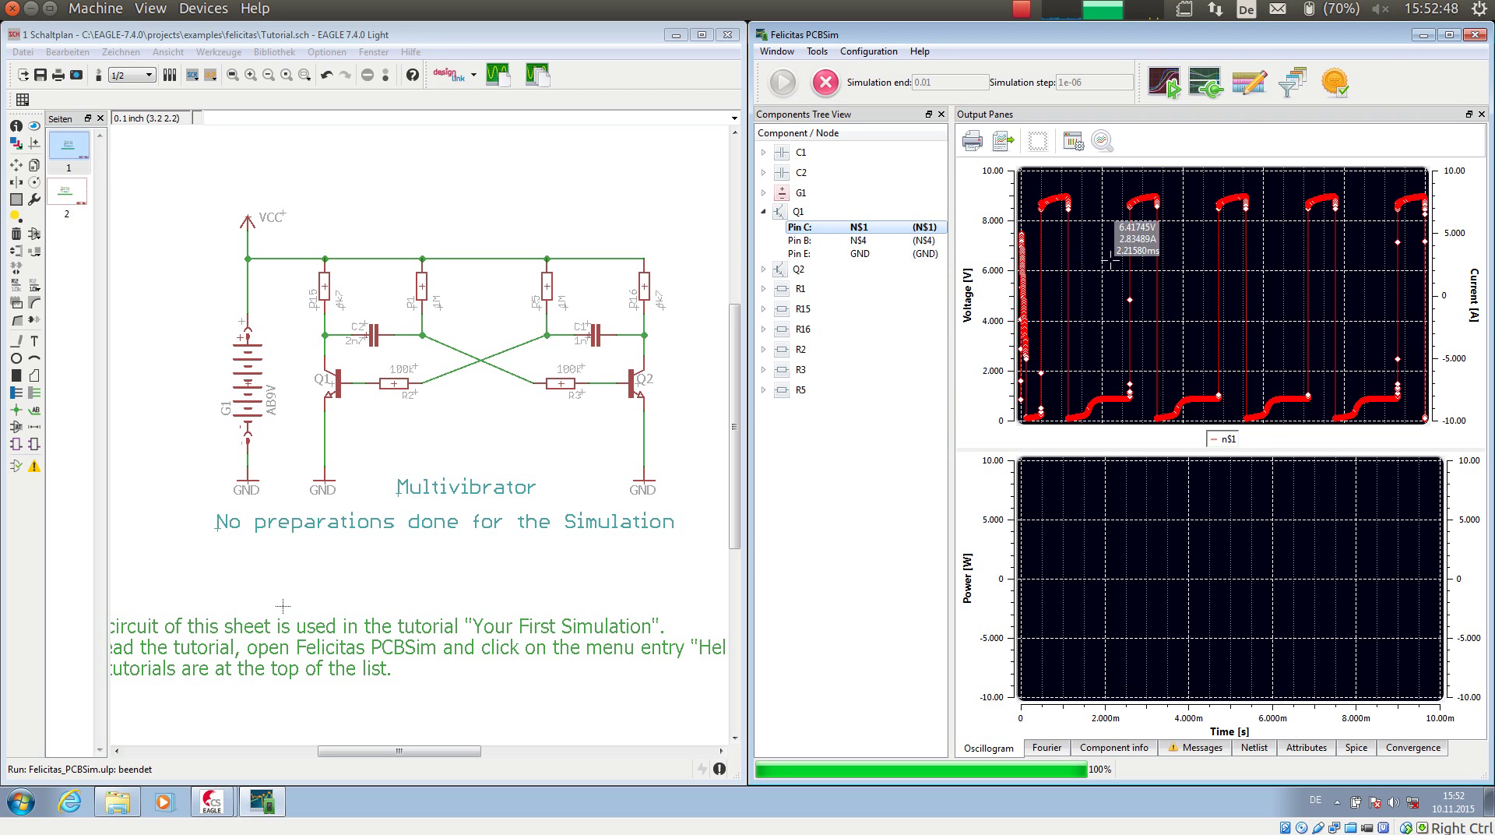
Deselect the N$1 curve and measure voltage and time differences between waveform points
{"action": "left_click", "coordinate": [1091, 179]}
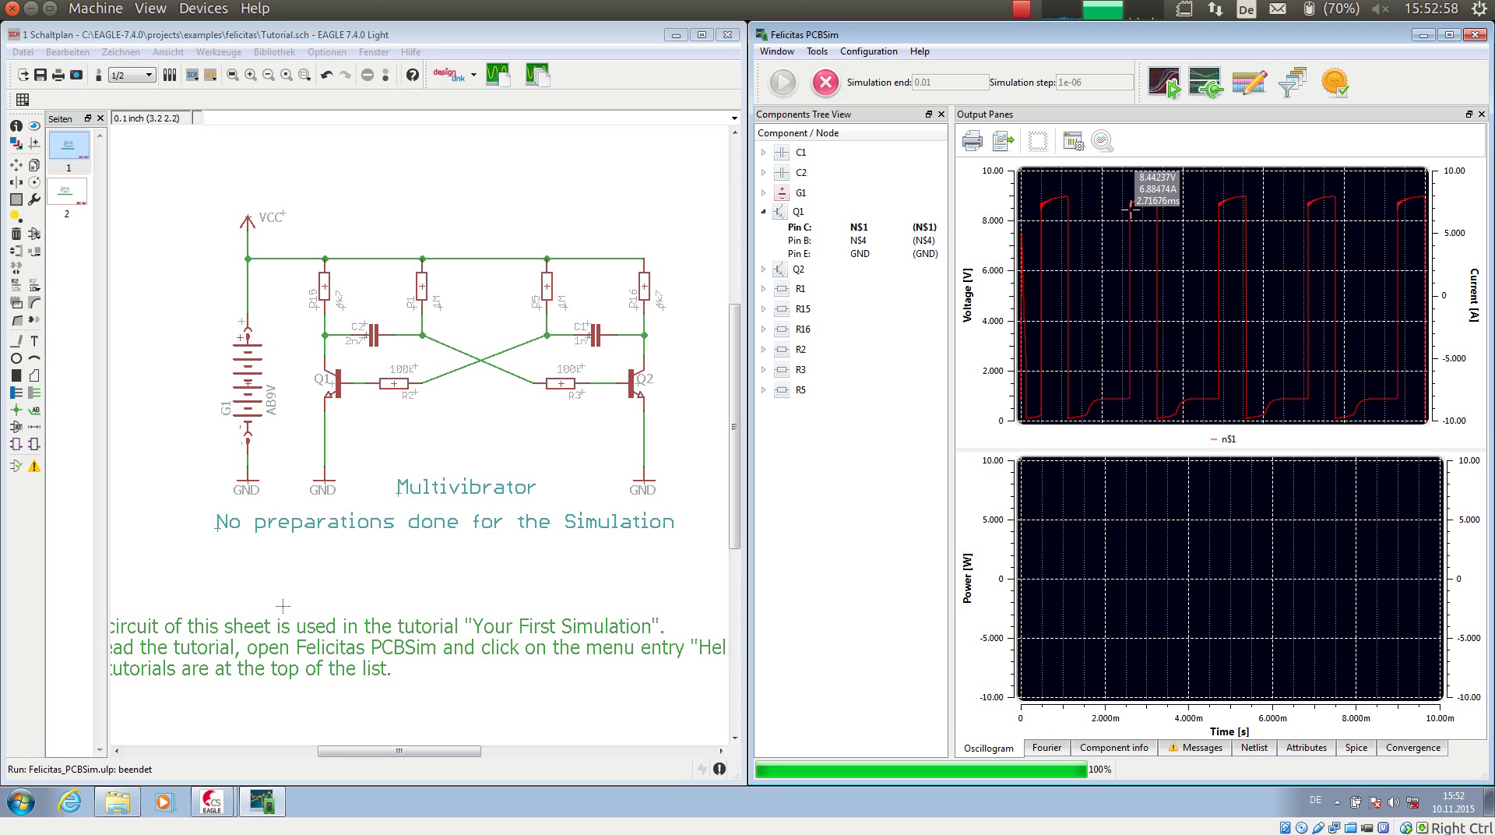
{"action": "left_click_drag", "start_coordinate": [1128, 211], "coordinate": [1221, 217]}
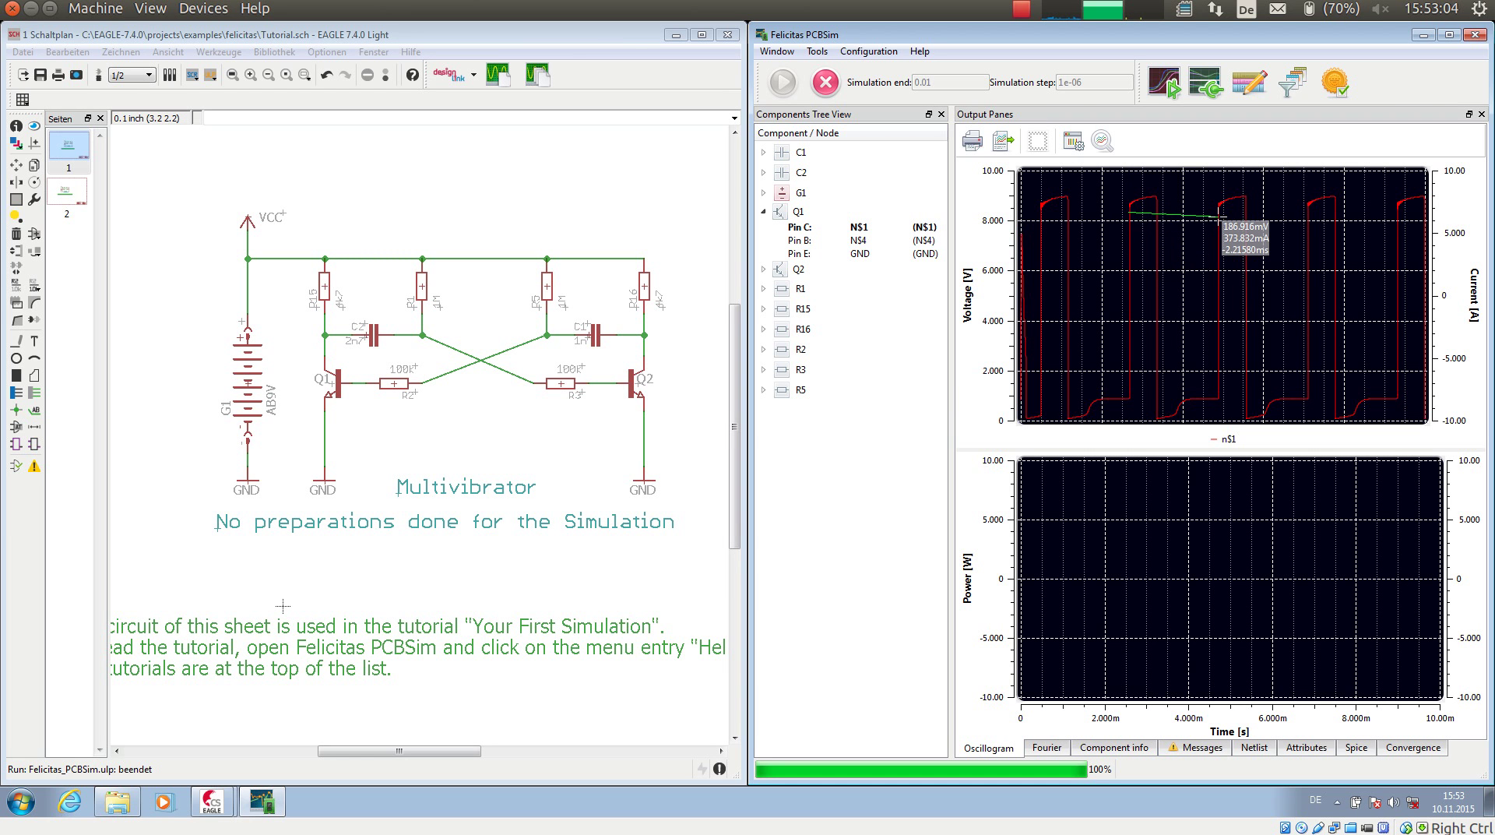
{"action": "left_click_drag", "start_coordinate": [1220, 217], "coordinate": [1215, 226]}
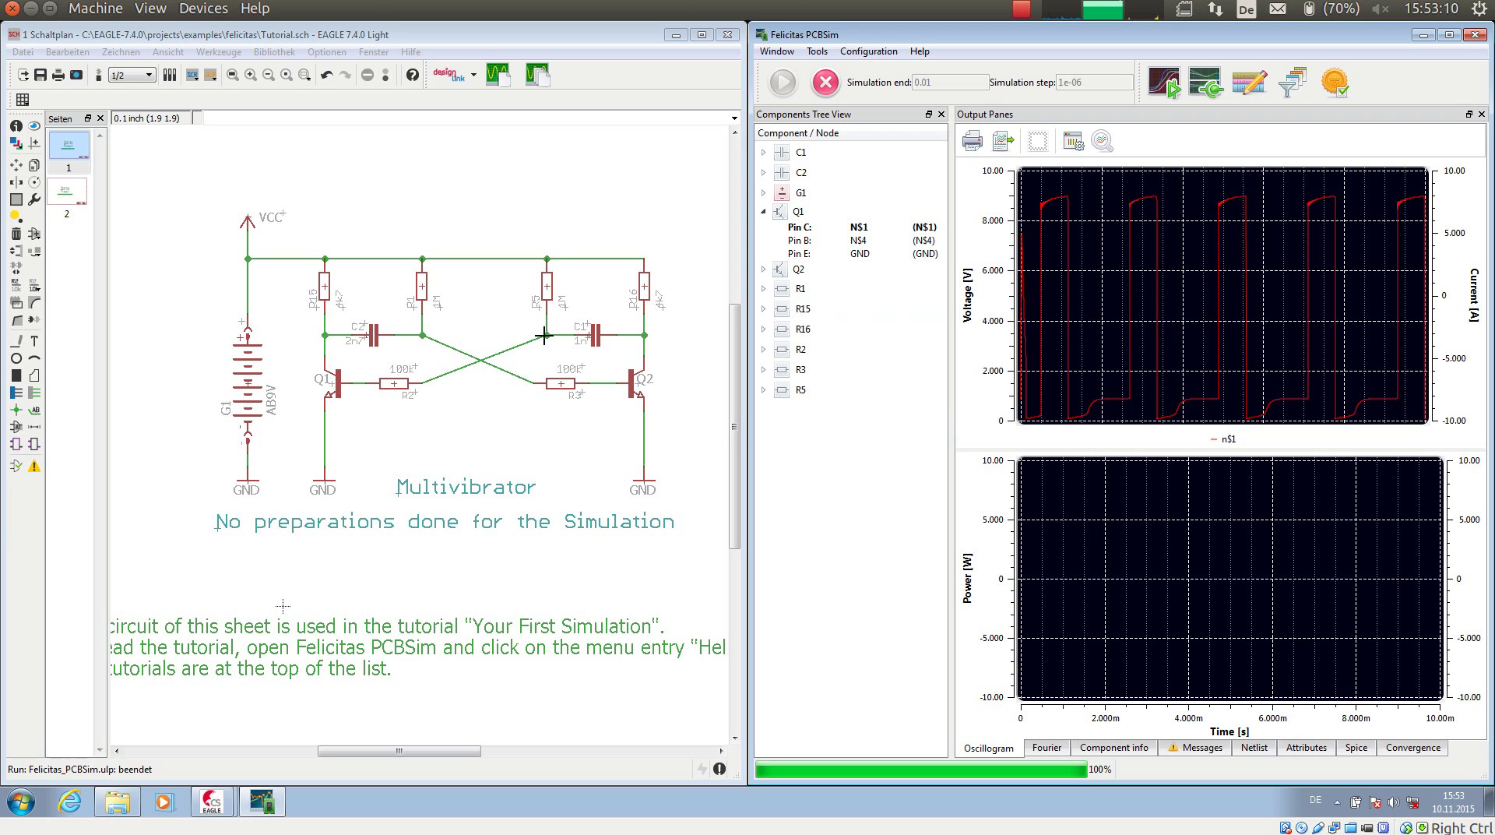
Place a probev voltage probe on Q1's collector net, between R15 and C2
{"action": "left_click", "coordinate": [545, 241]}
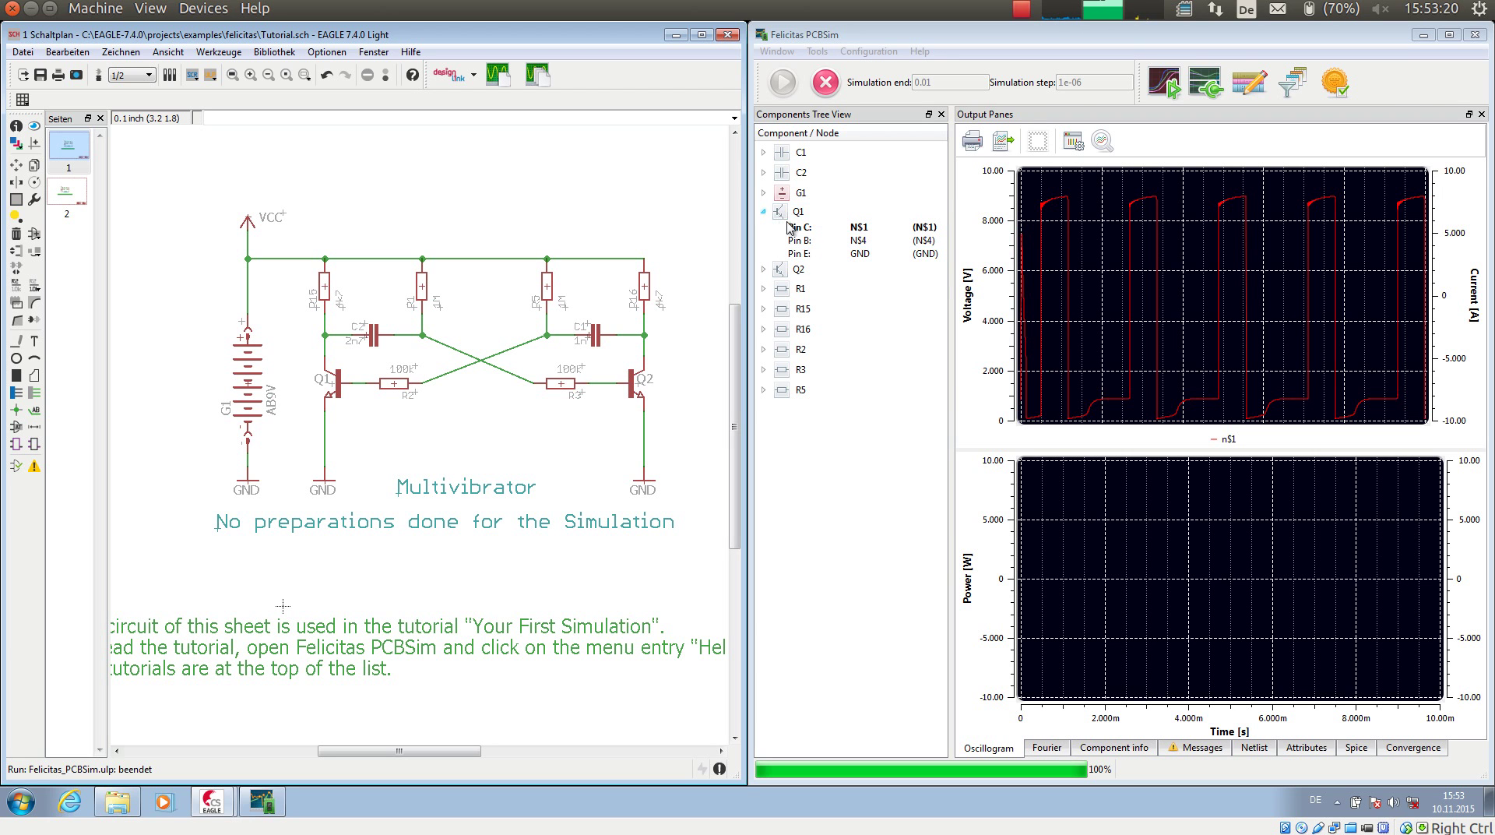
{"action": "mouse_move", "coordinate": [1096, 269]}
{"action": "key", "text": "Return"}
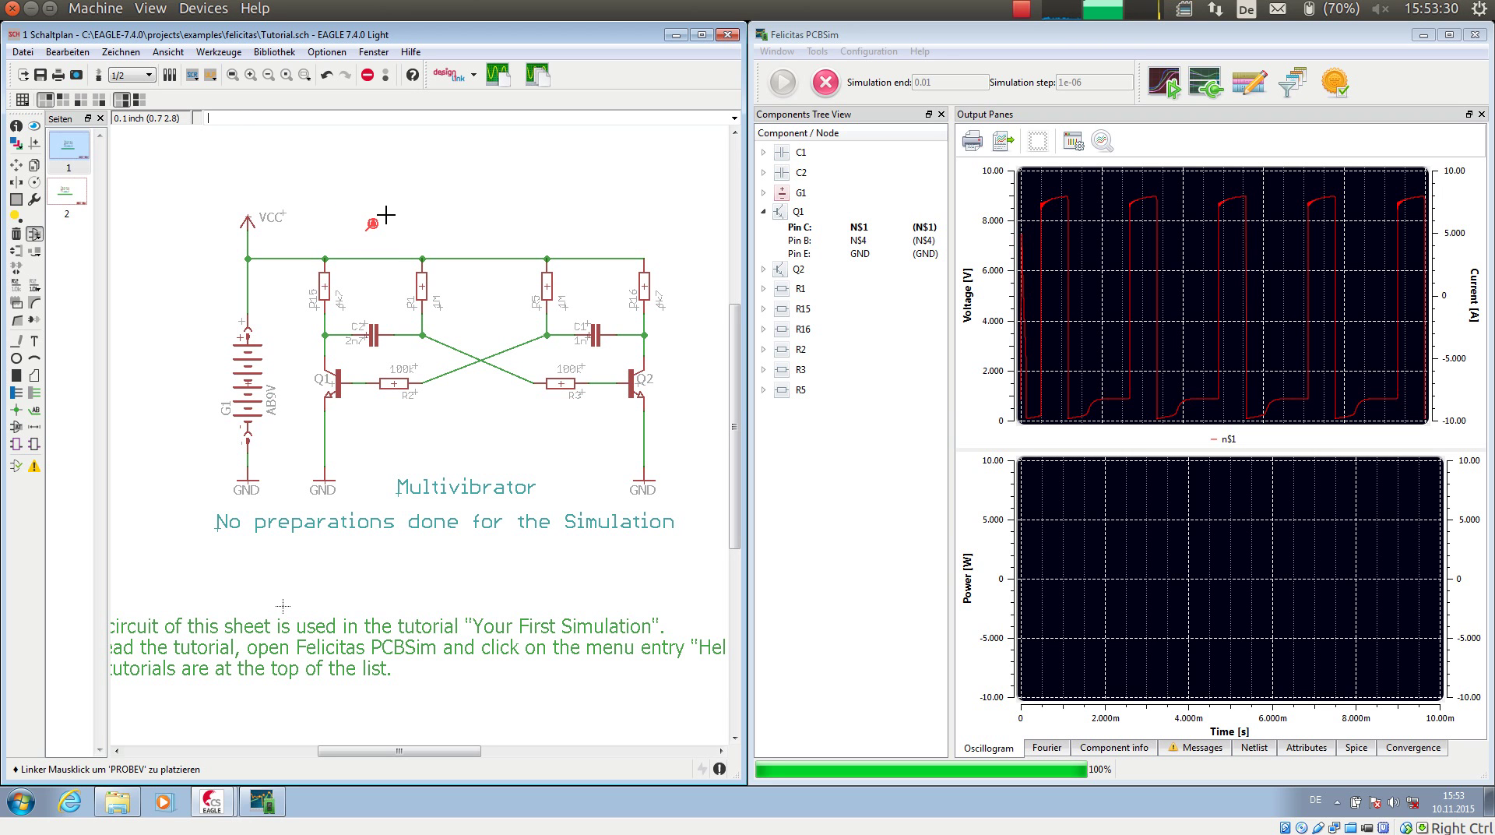
{"action": "scroll", "coordinate": [349, 293], "scroll_direction": "up", "scroll_amount": 7}
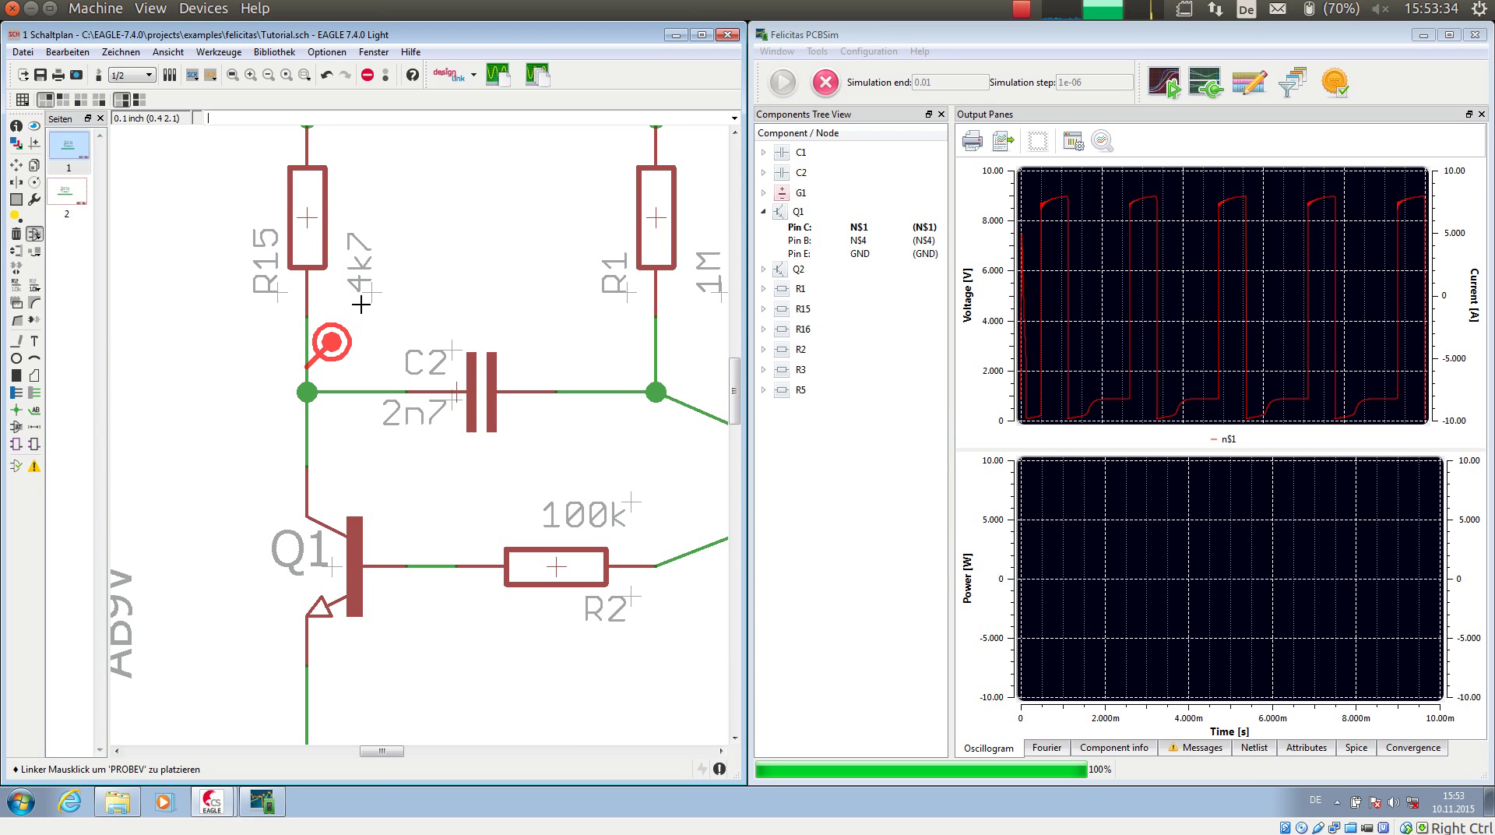
{"action": "left_click", "coordinate": [339, 336]}
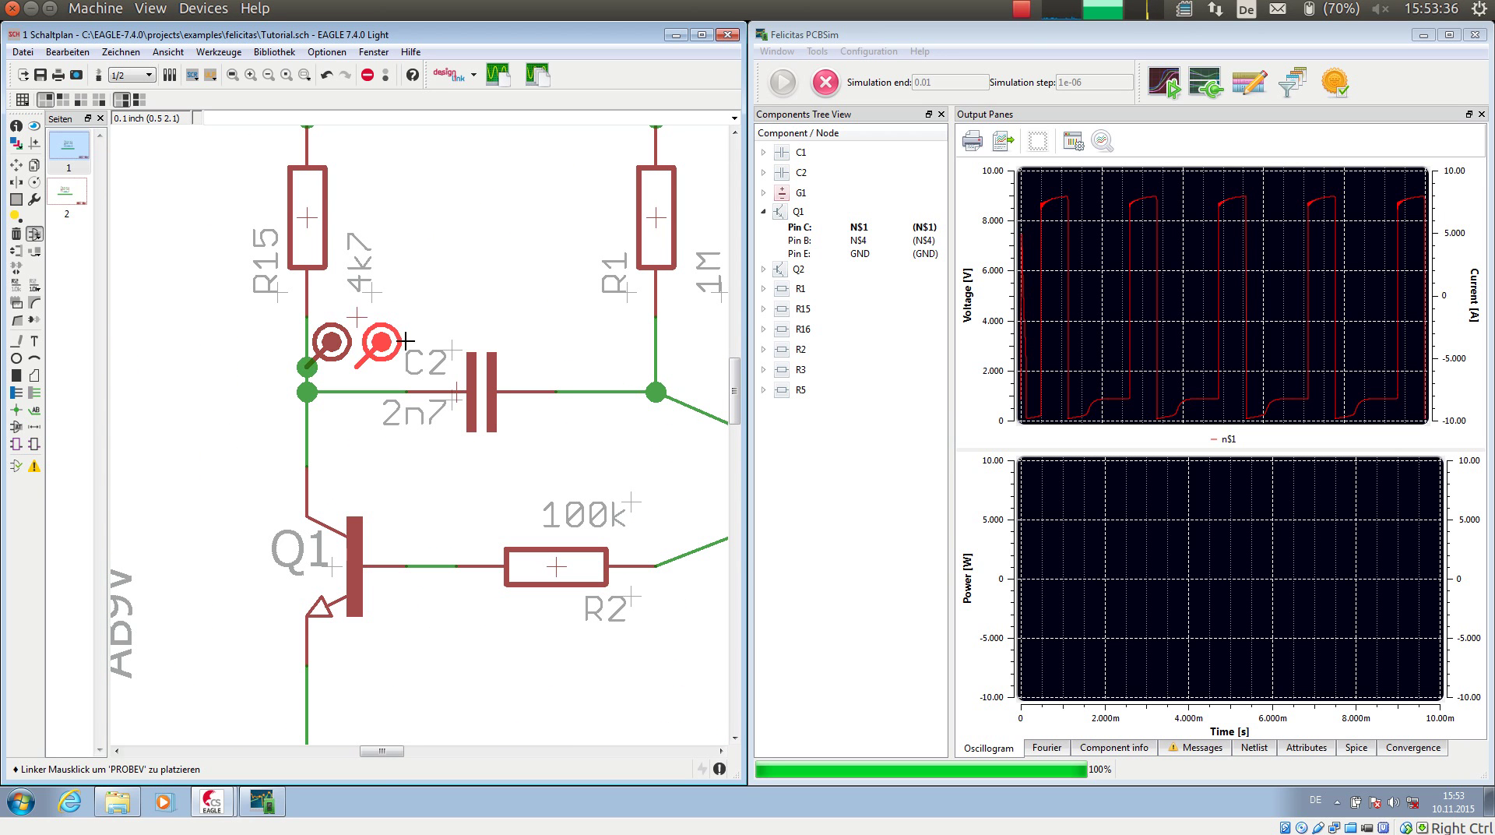
{"action": "key", "text": "Escape"}
{"action": "key", "text": "Escape"}
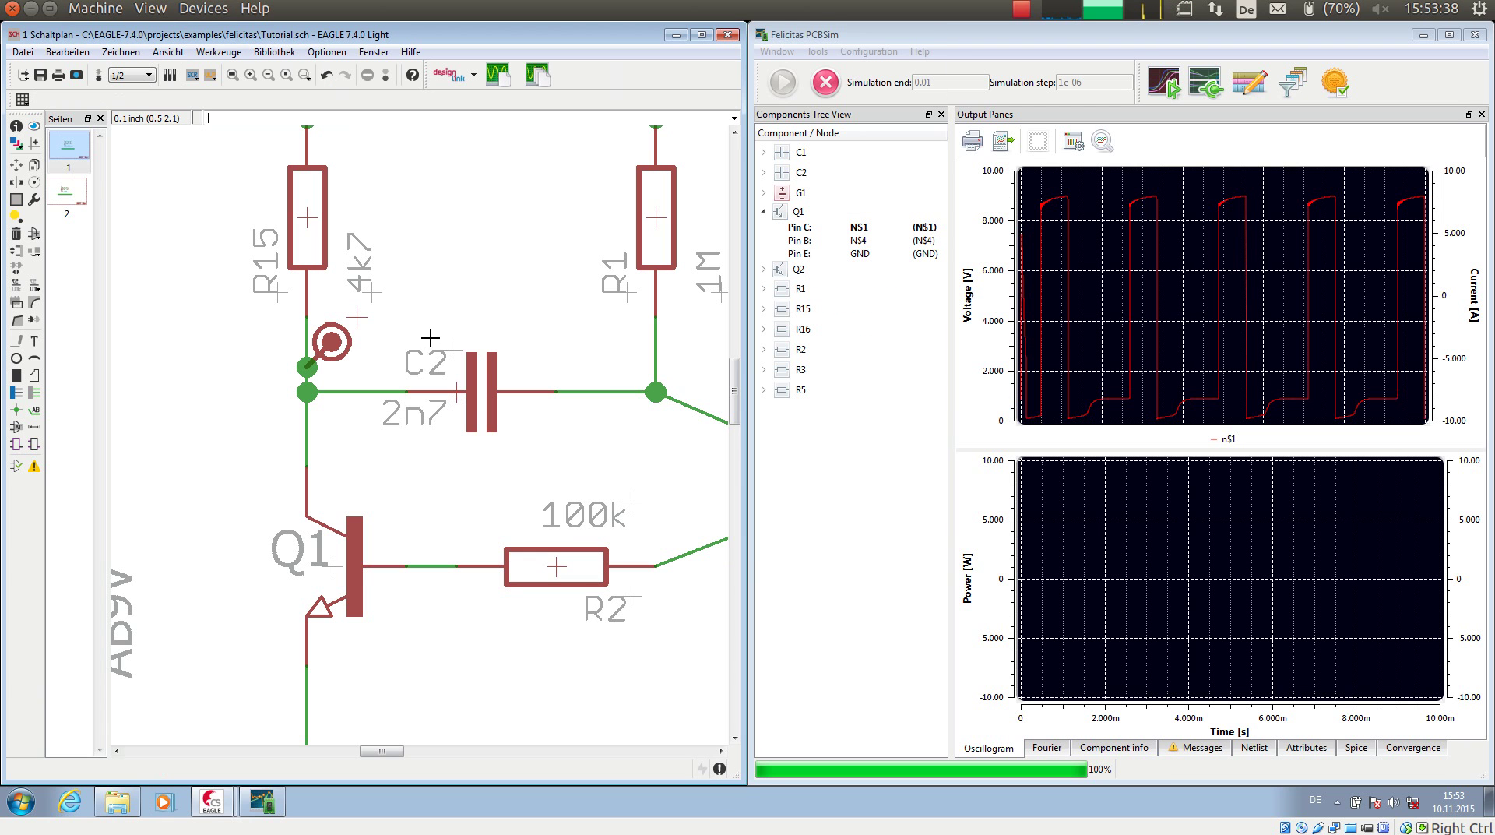
{"action": "scroll", "coordinate": [390, 361], "scroll_direction": "down", "scroll_amount": 2}
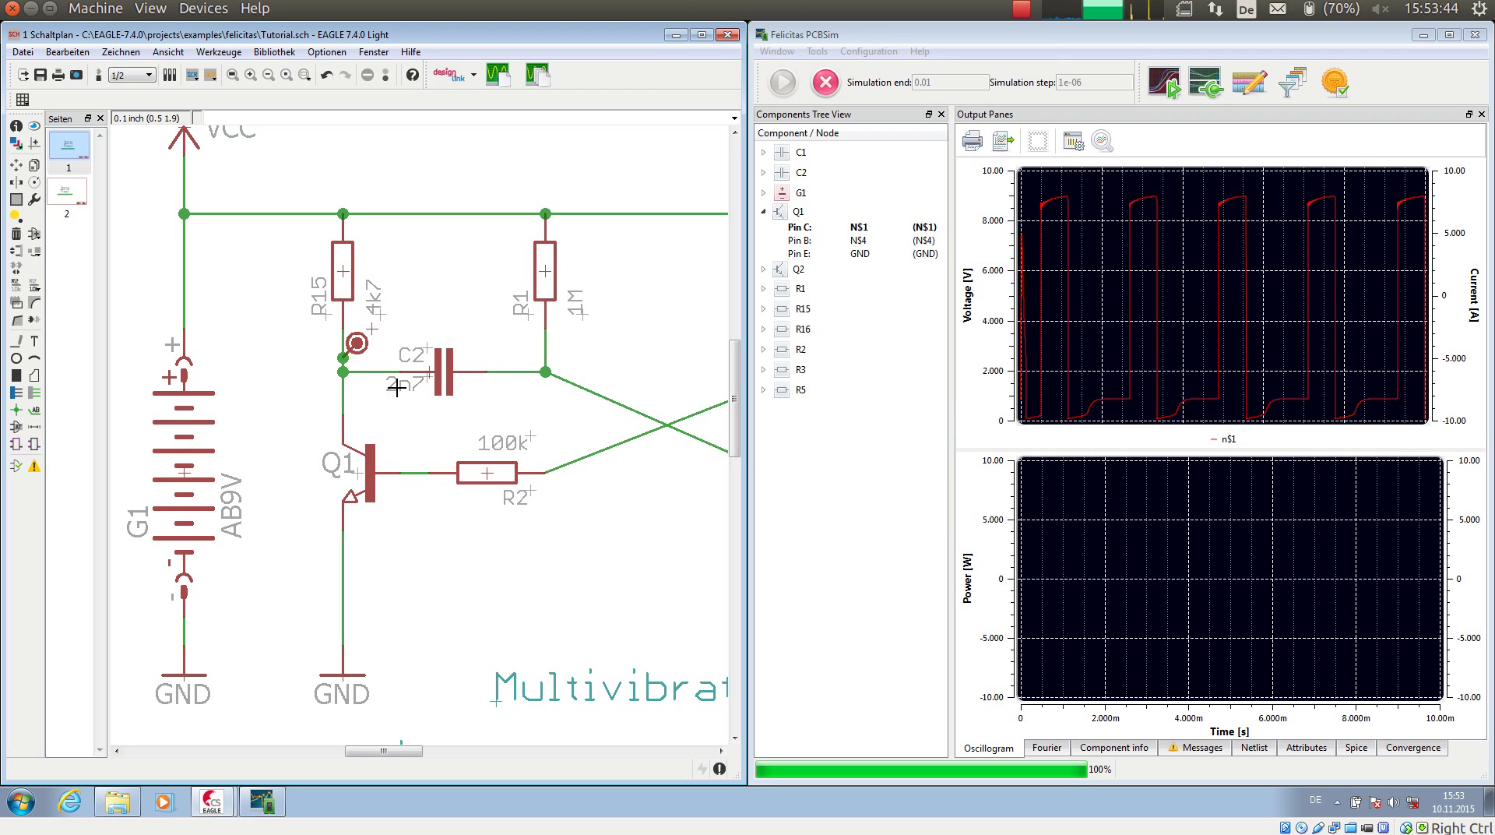
Give the collector probe's PCBSim trace a white colour, solid line and width 2
{"action": "right_click", "coordinate": [371, 333]}
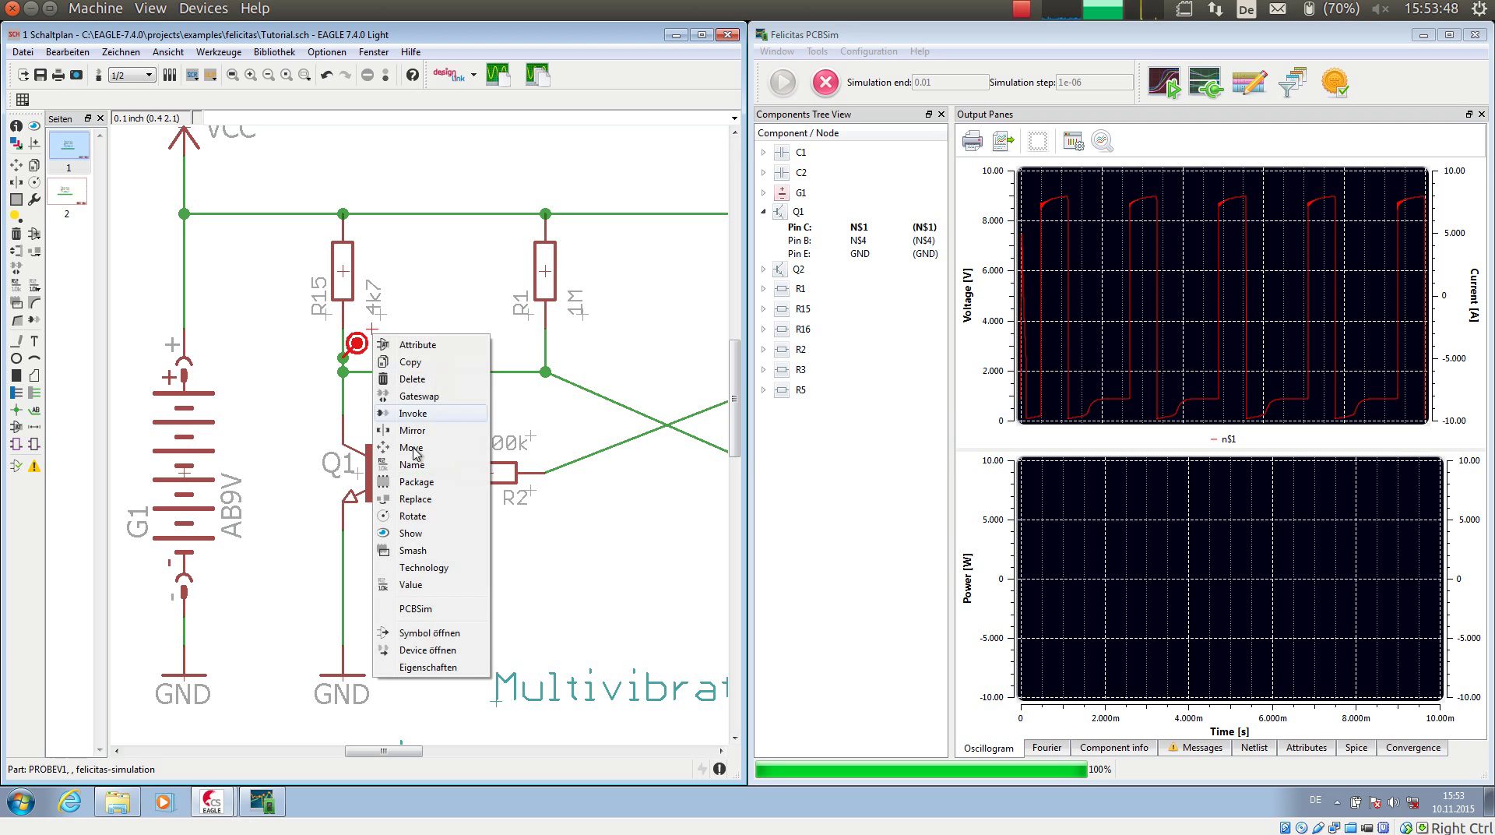
{"action": "left_click", "coordinate": [413, 609]}
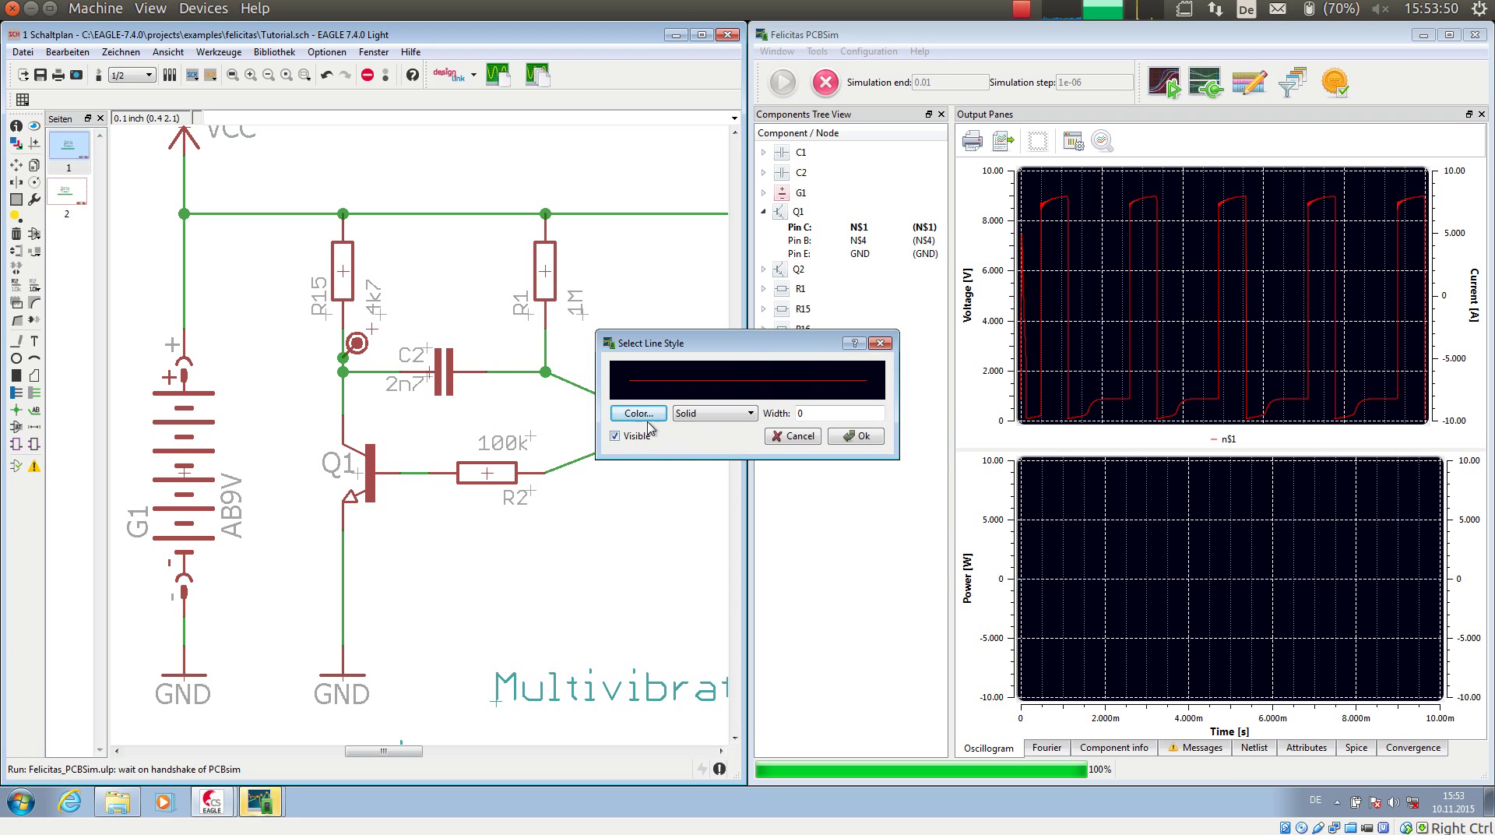
{"action": "left_click_drag", "start_coordinate": [662, 351], "coordinate": [507, 282]}
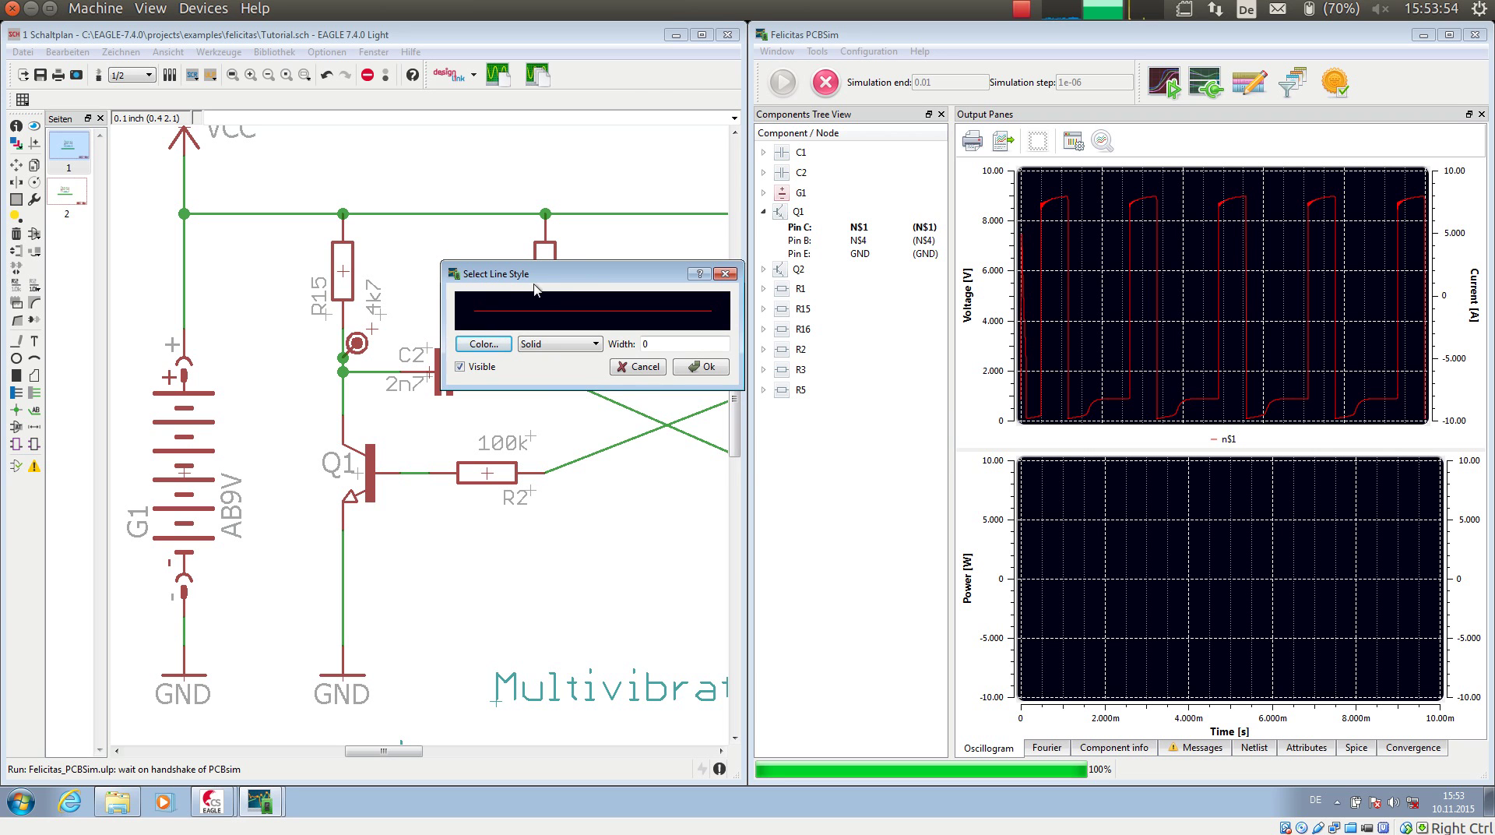
{"action": "left_click", "coordinate": [486, 347]}
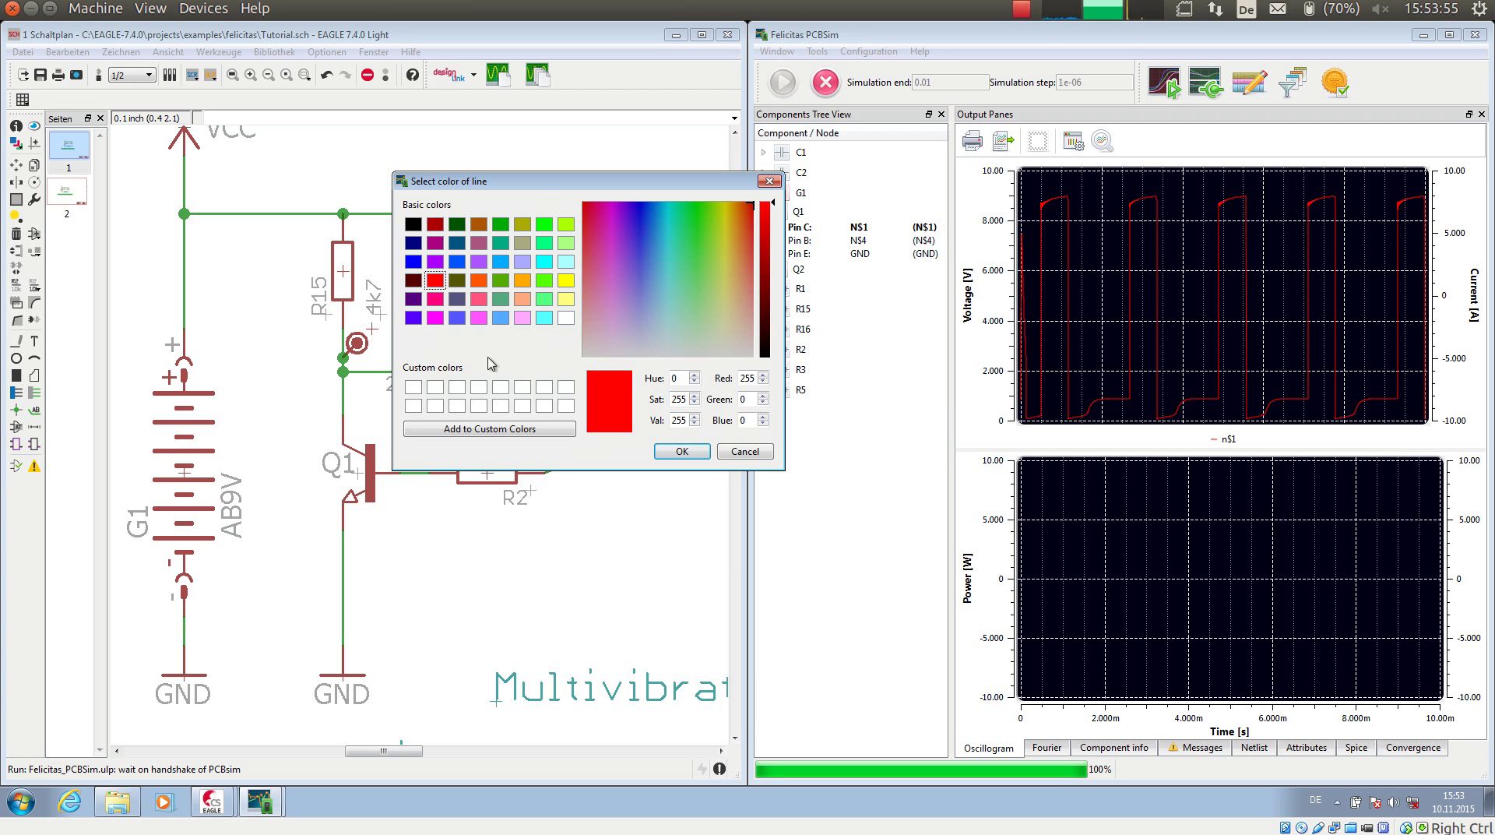
{"action": "left_click", "coordinate": [566, 318]}
{"action": "left_click", "coordinate": [682, 453]}
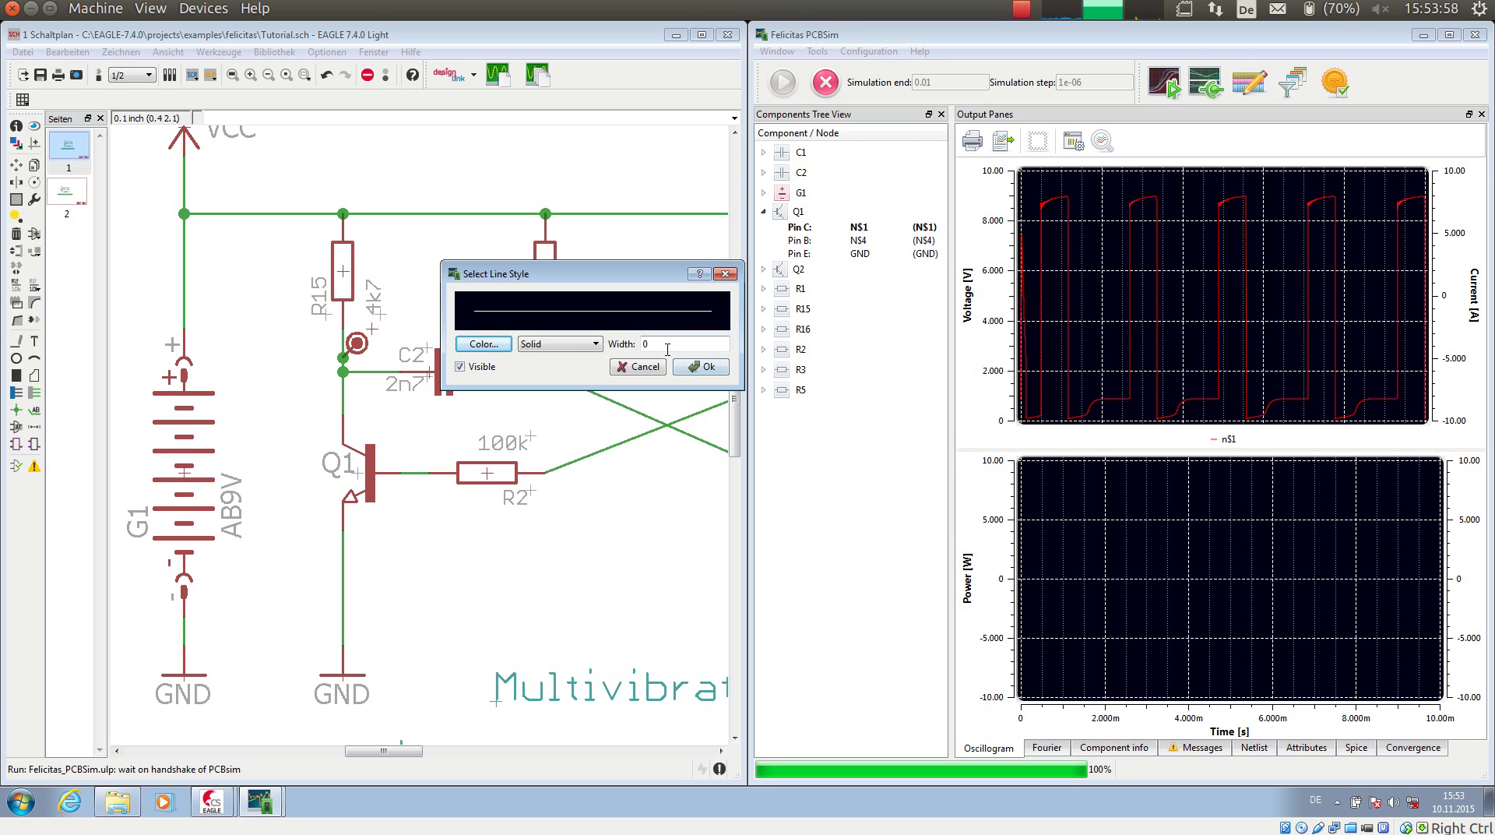
{"action": "left_click", "coordinate": [702, 367]}
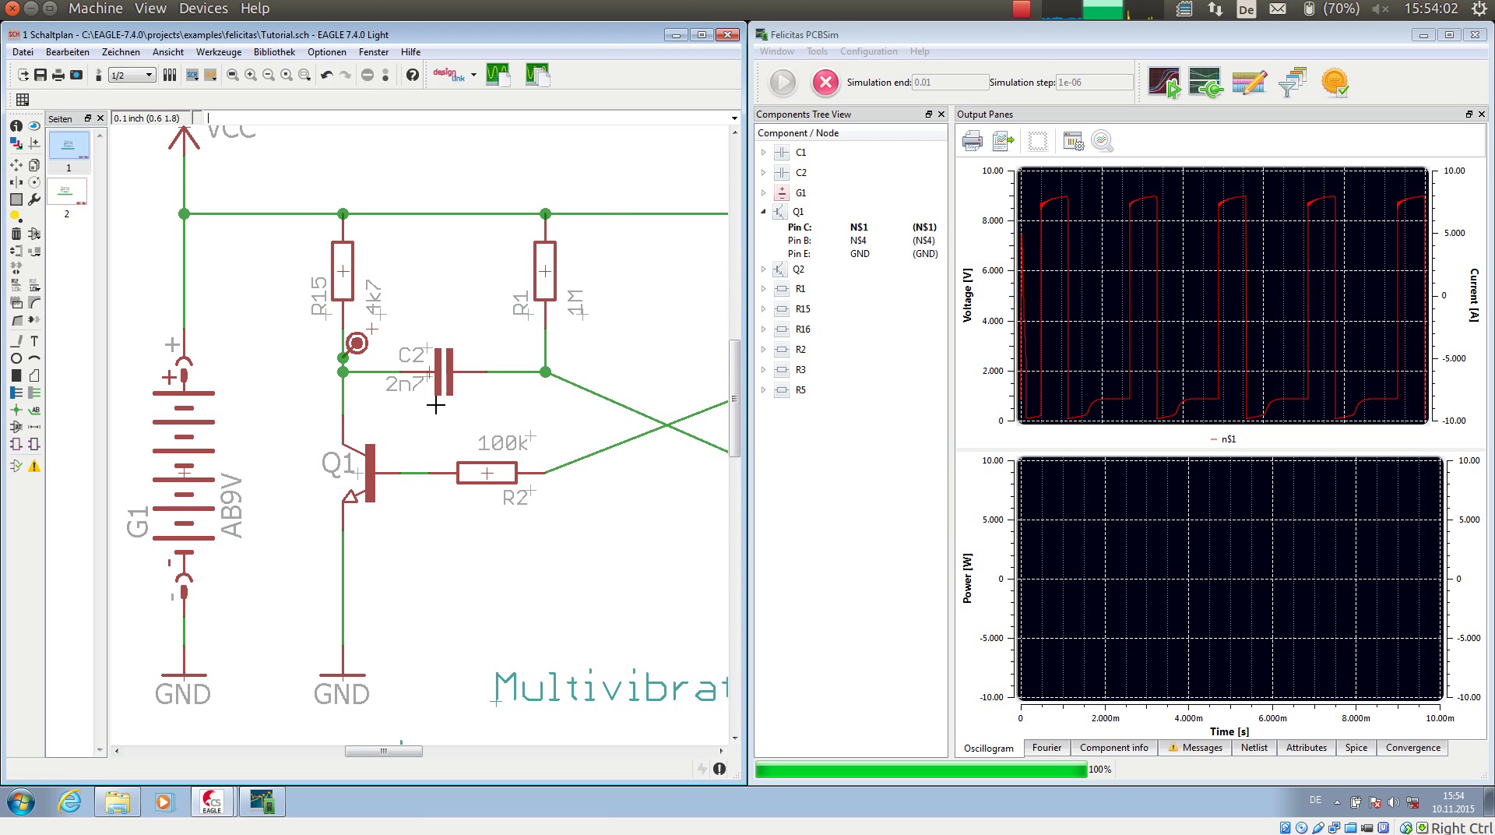
Send the circuit with probe PROBEV1 to PCBSim and rerun the simulation
{"action": "scroll", "coordinate": [436, 404], "scroll_direction": "down", "scroll_amount": 3}
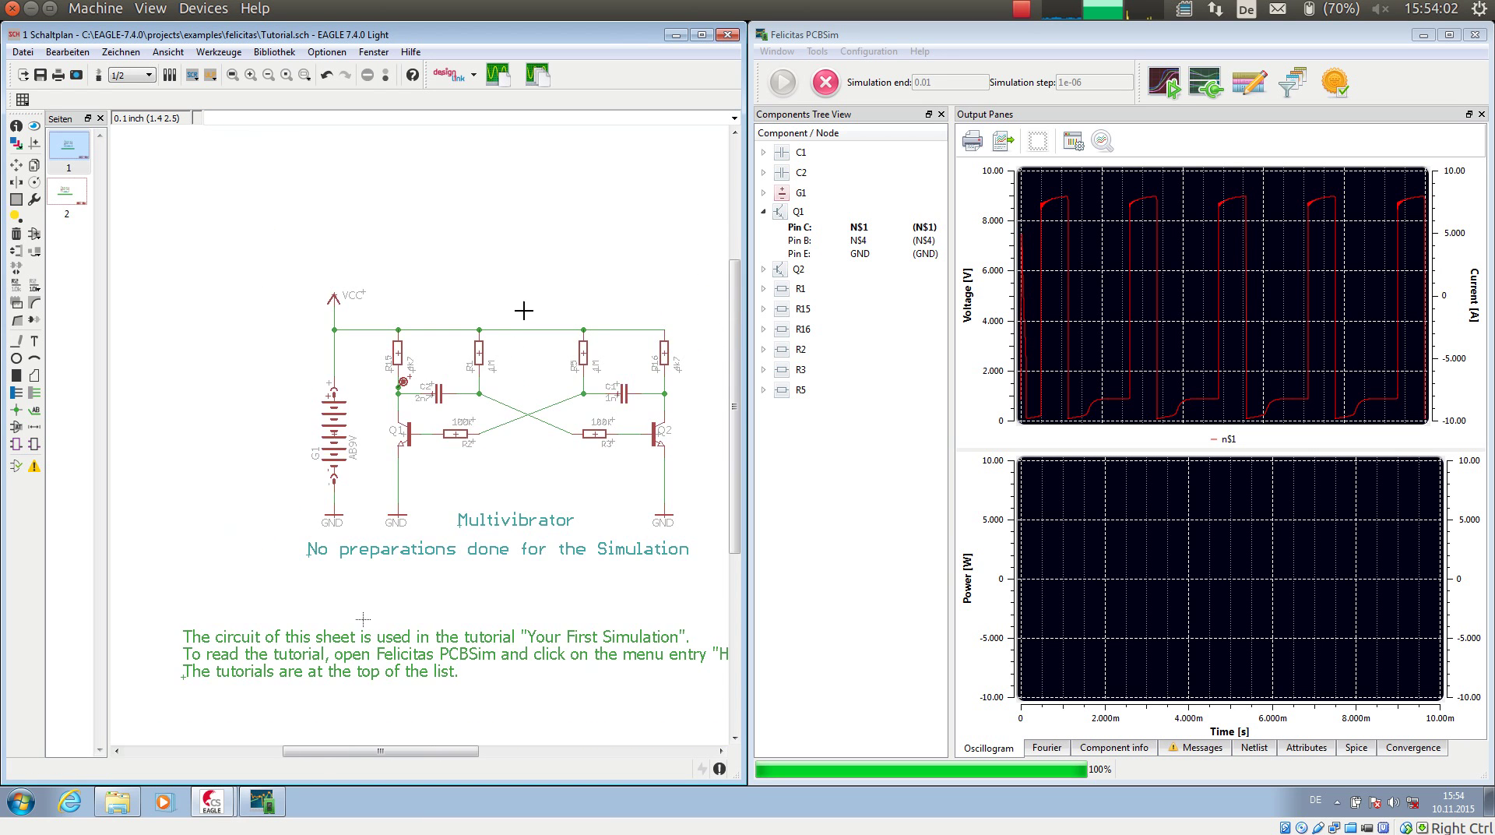
{"action": "left_click", "coordinate": [499, 76]}
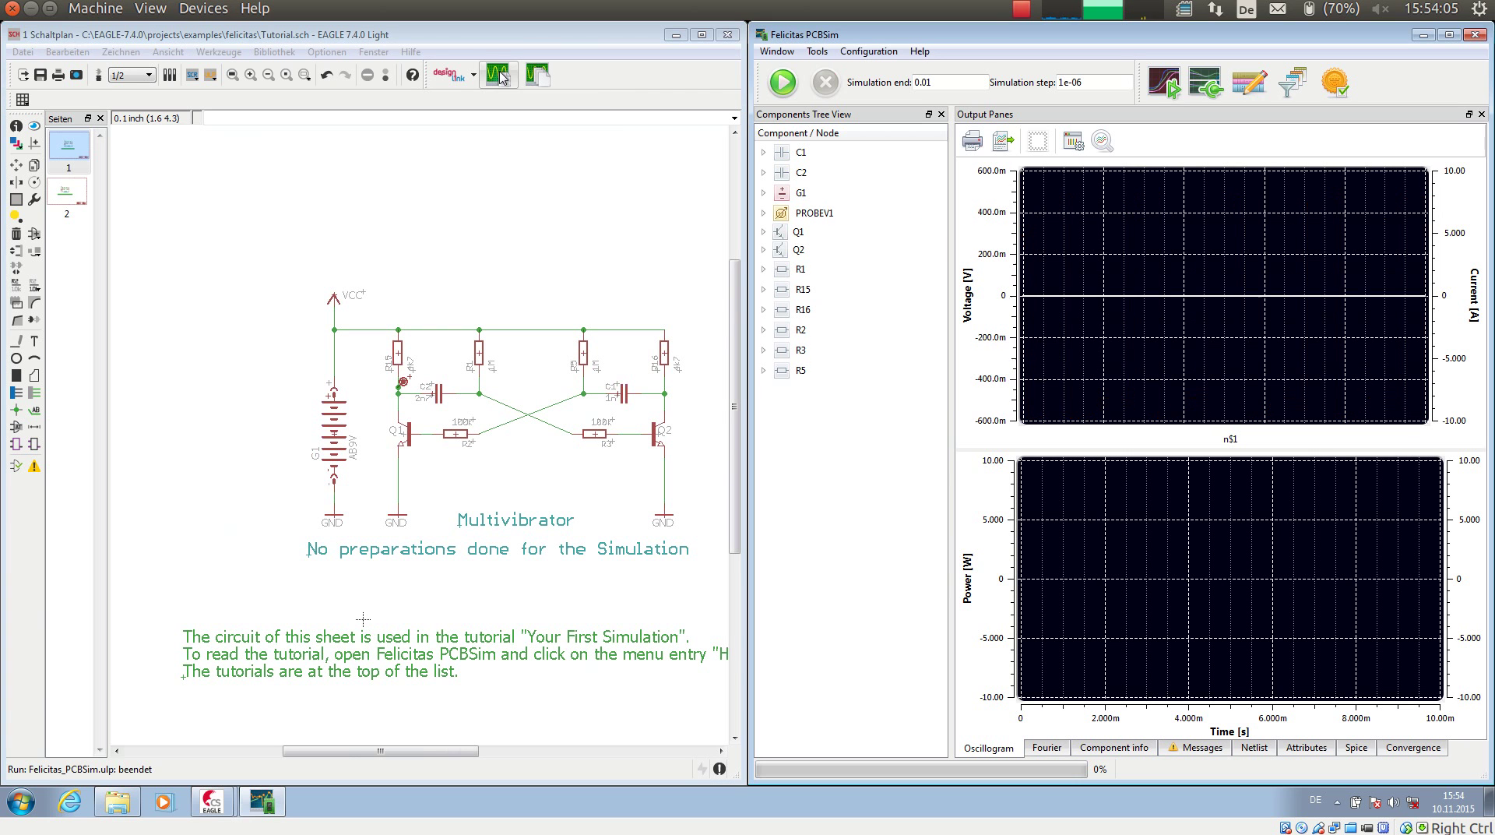
{"action": "left_click", "coordinate": [782, 84]}
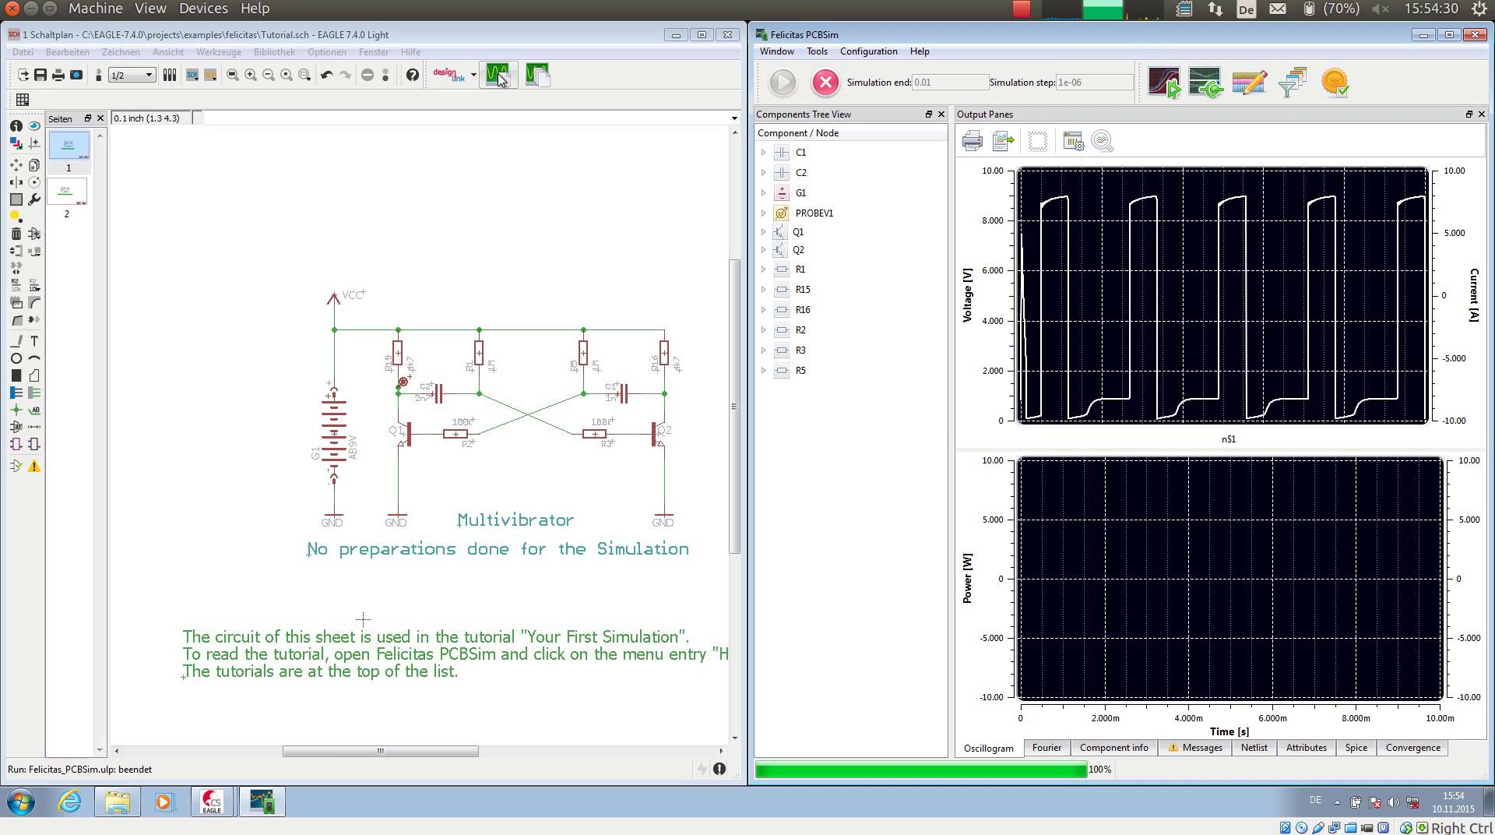
{"action": "left_click", "coordinate": [498, 78]}
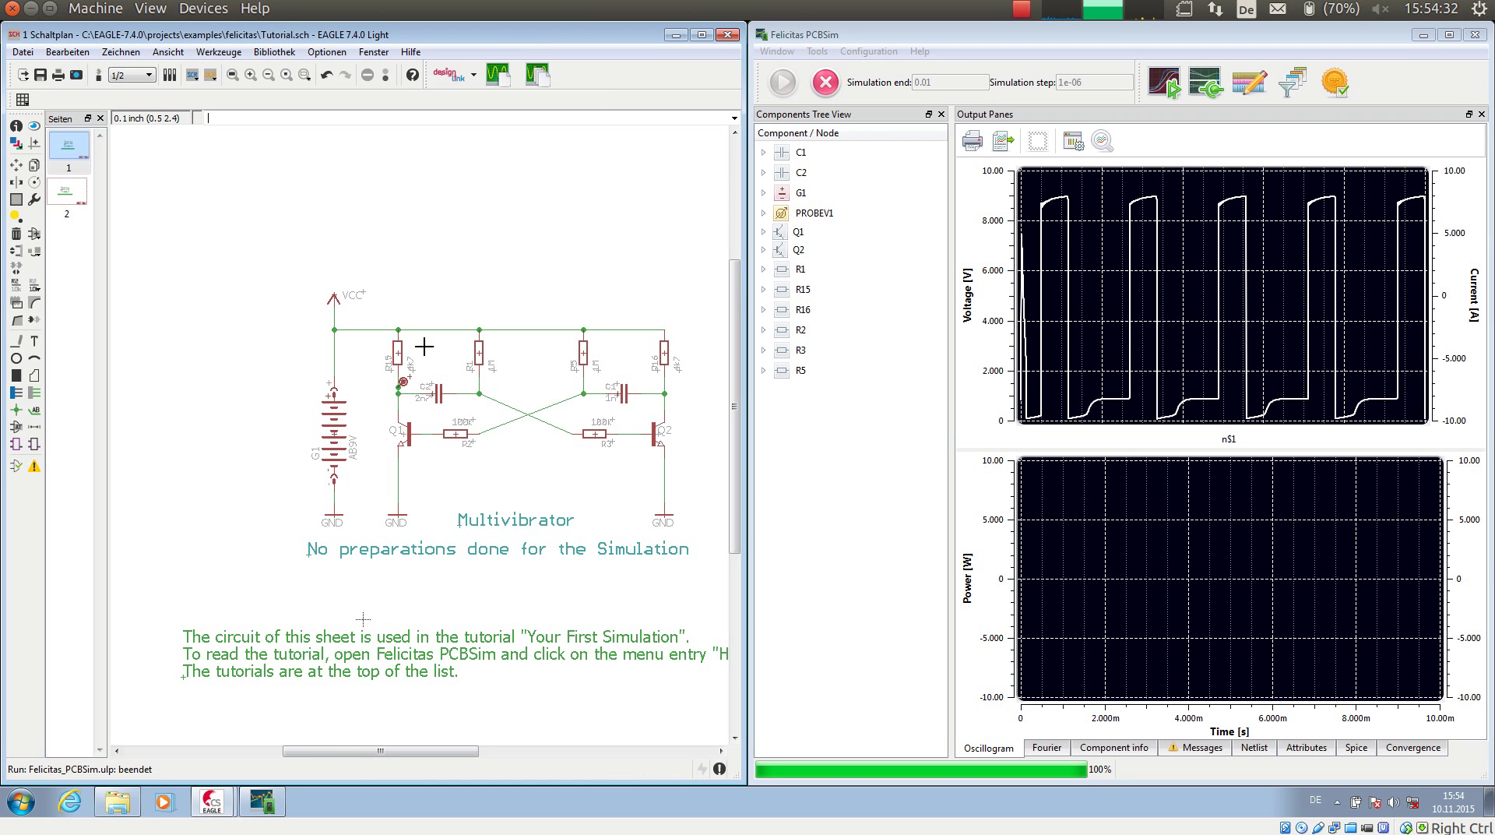
{"action": "right_click", "coordinate": [334, 423]}
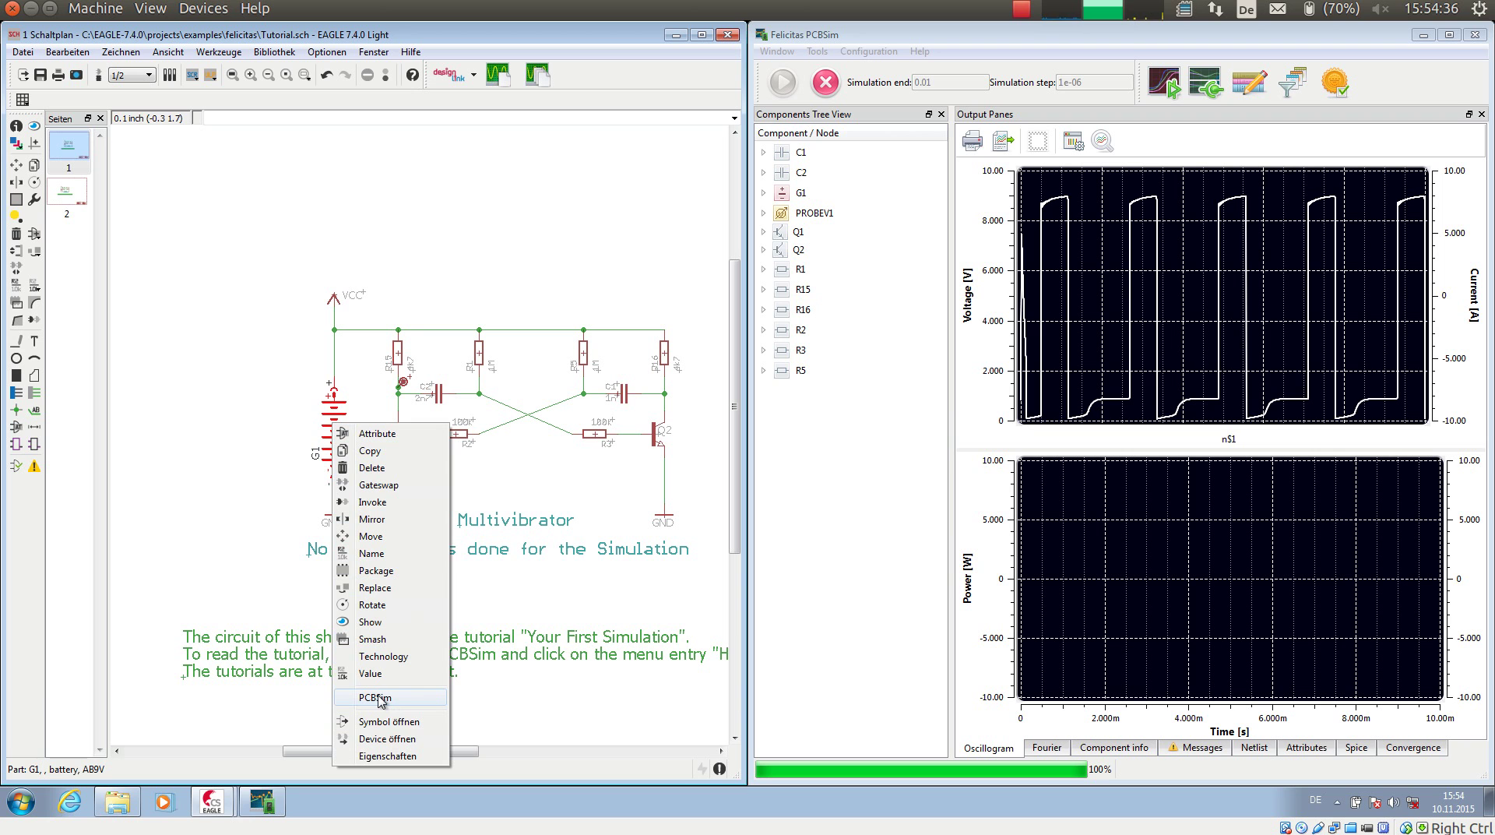
{"action": "left_click", "coordinate": [379, 699]}
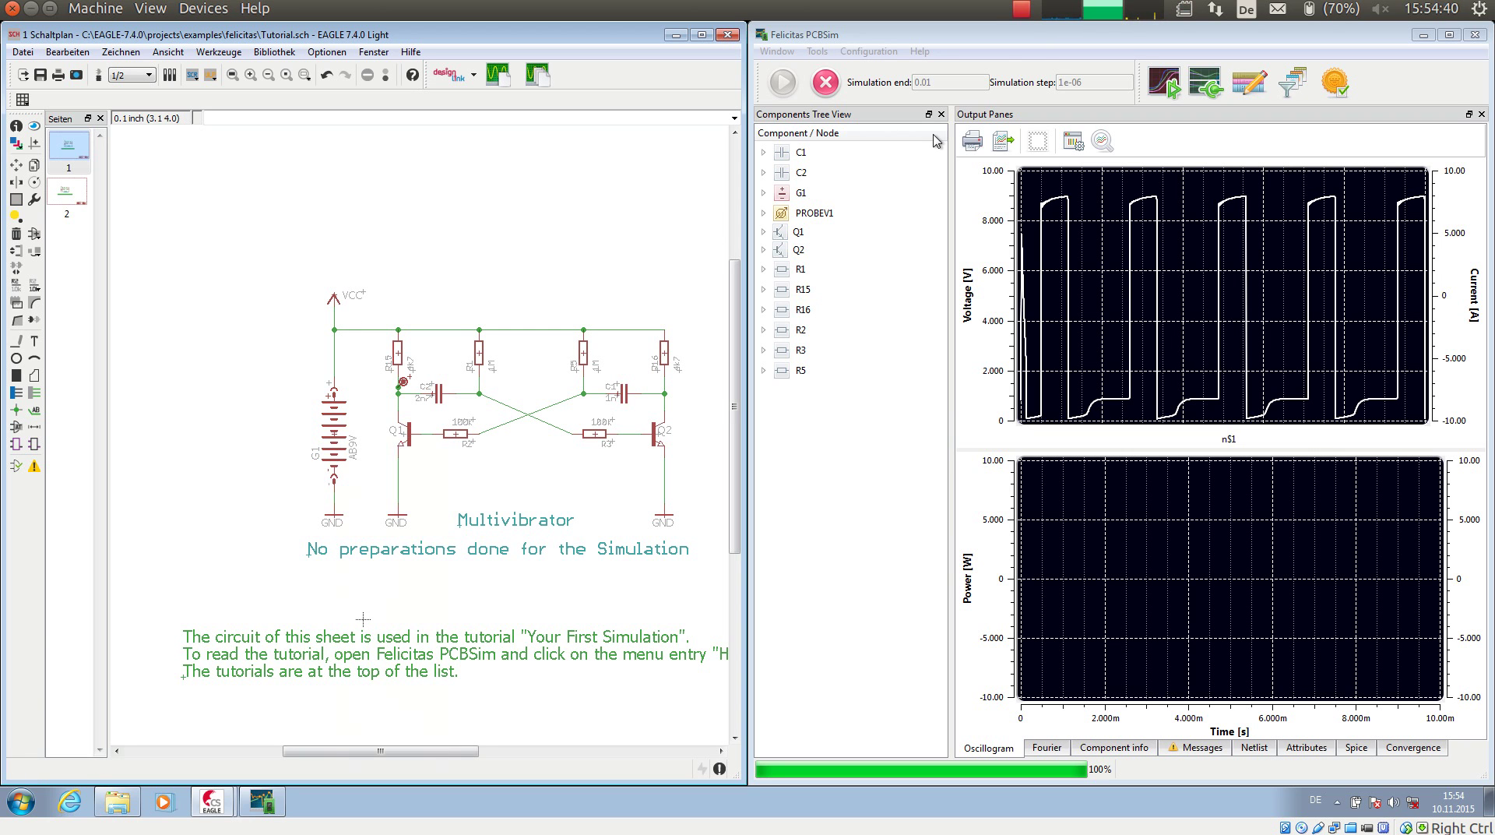